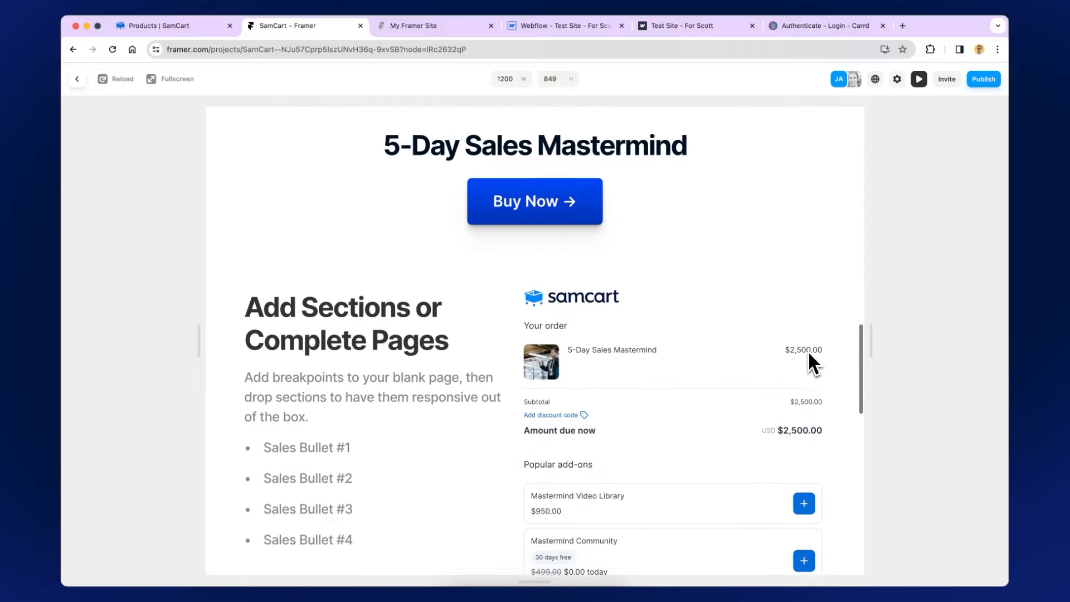
Review the embedded 5-Day Sales Mastemind checkout in the page preview from order summary to payment button, and close the preview.
{"action": "scroll", "coordinate": [363, 421], "scroll_direction": "down", "scroll_amount": 3}
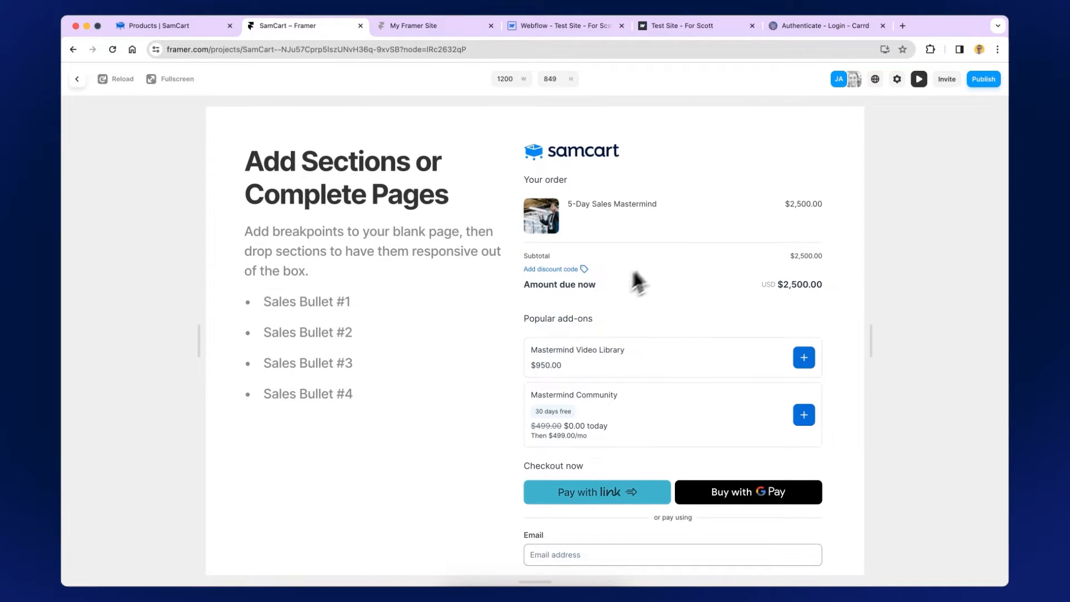
{"action": "scroll", "coordinate": [695, 353], "scroll_direction": "down", "scroll_amount": 7}
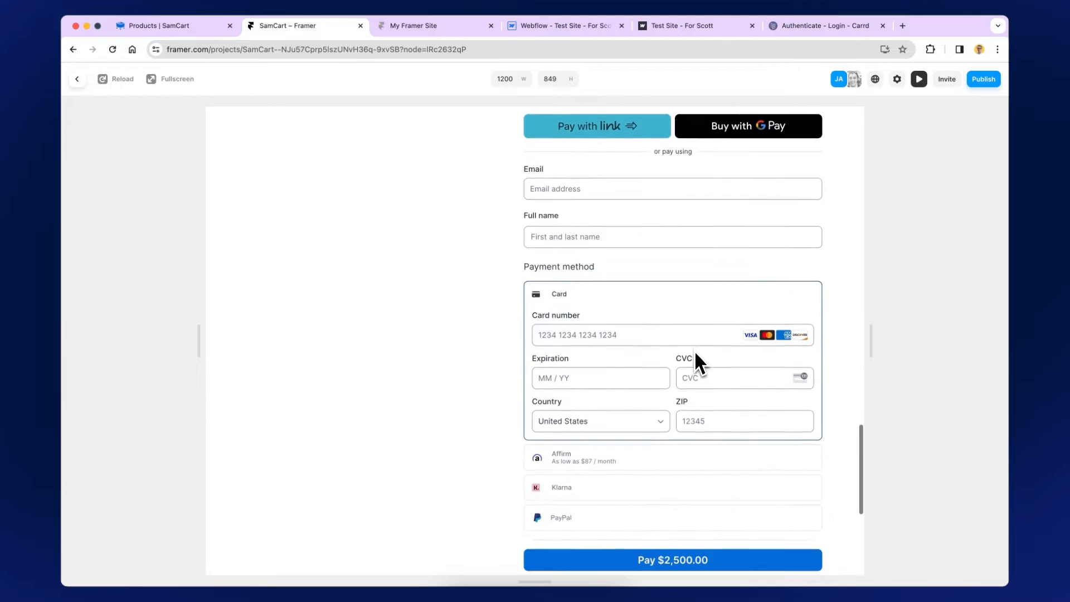
{"action": "scroll", "coordinate": [695, 352], "scroll_direction": "up", "scroll_amount": 7}
{"action": "scroll", "coordinate": [695, 353], "scroll_direction": "up", "scroll_amount": 4}
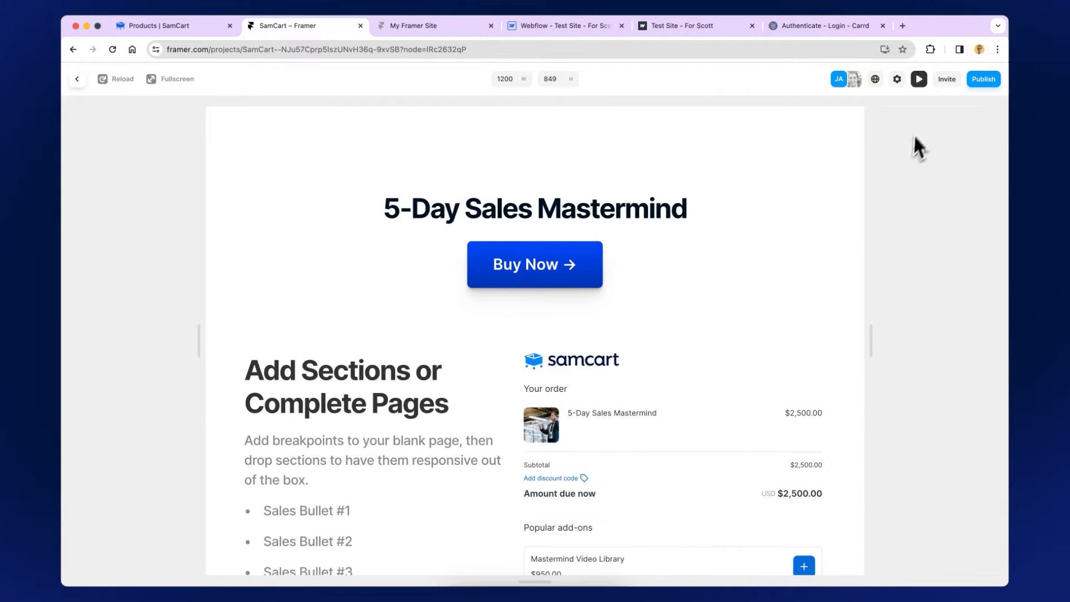
{"action": "left_click", "coordinate": [920, 80]}
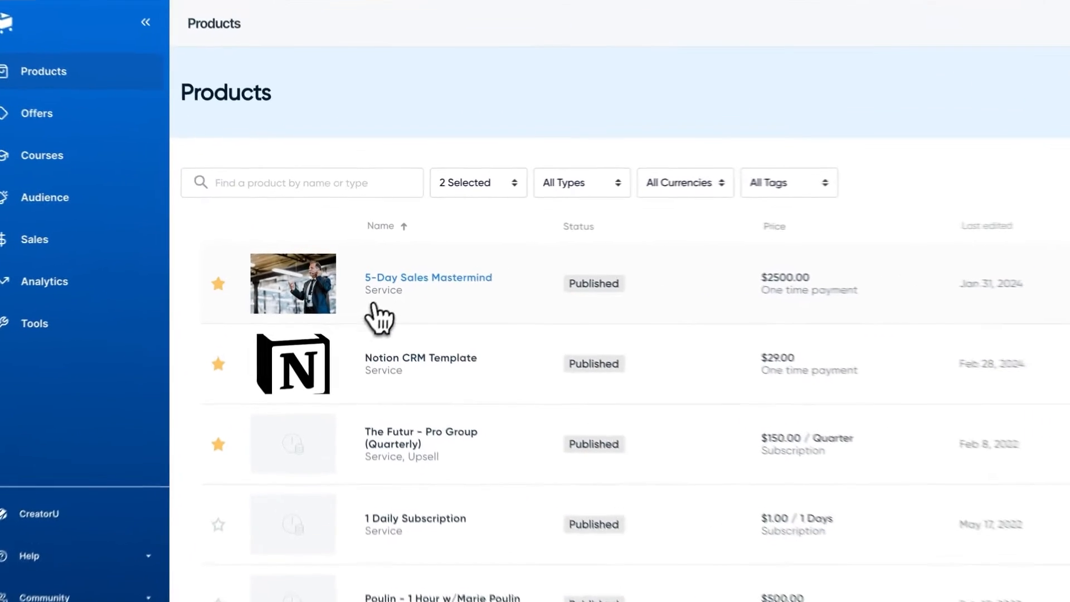
In SamCart, open the 5-Day Sales Mastermind product's Checkout Anywhere settings, choose the Express display option and copy the checkout page URL.
{"action": "left_click", "coordinate": [459, 281]}
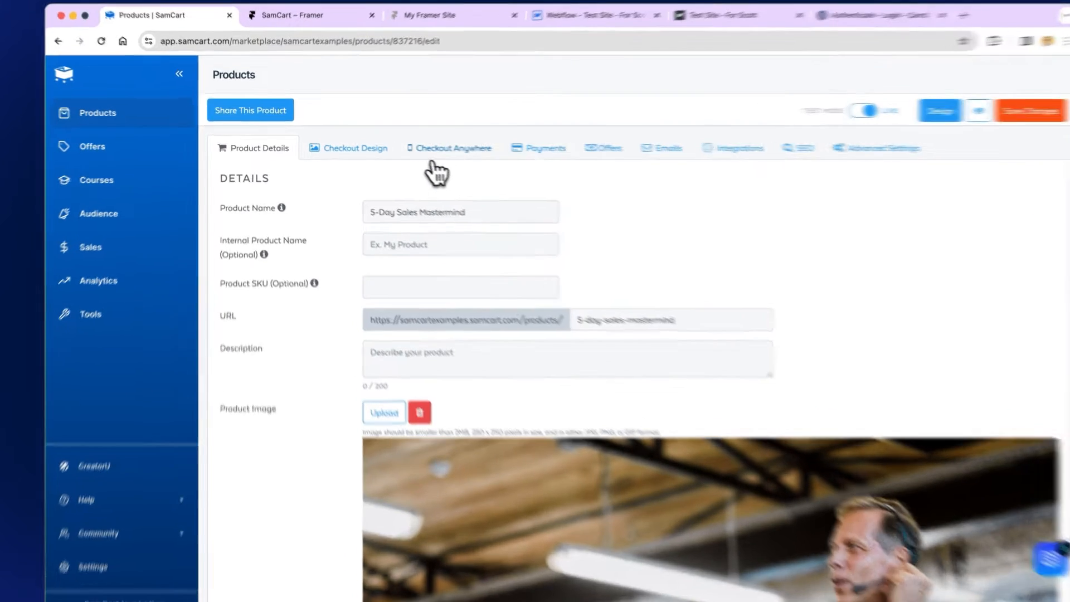
{"action": "left_click", "coordinate": [418, 148]}
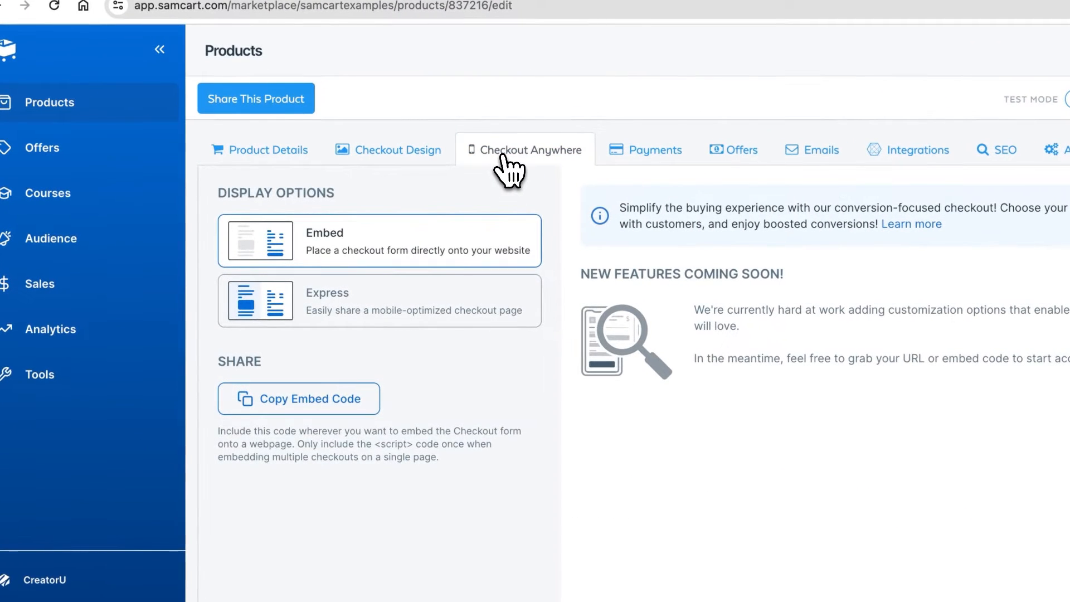
{"action": "left_click", "coordinate": [326, 301]}
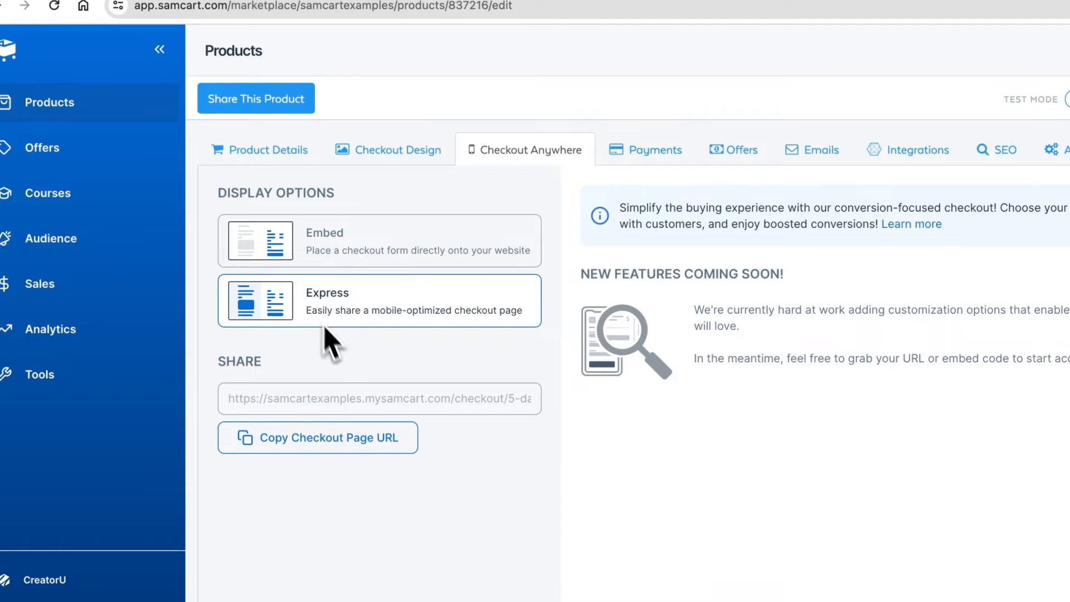
{"action": "left_click", "coordinate": [304, 445]}
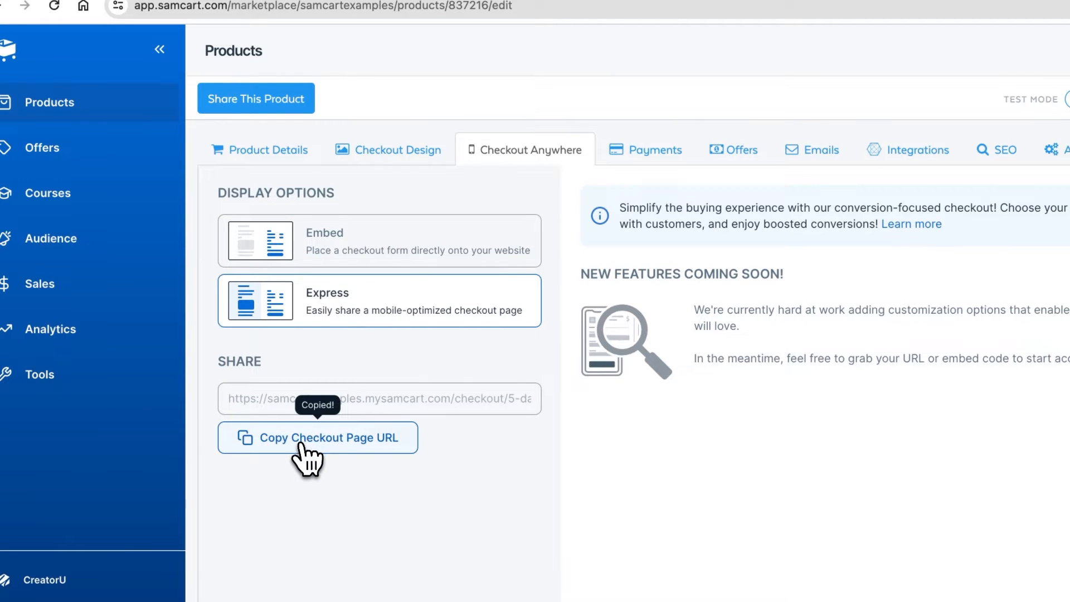
Switch to the SamCart project in Framer and select the blue placeholder stack beside the desktop sales bullets.
{"action": "left_click", "coordinate": [358, 25]}
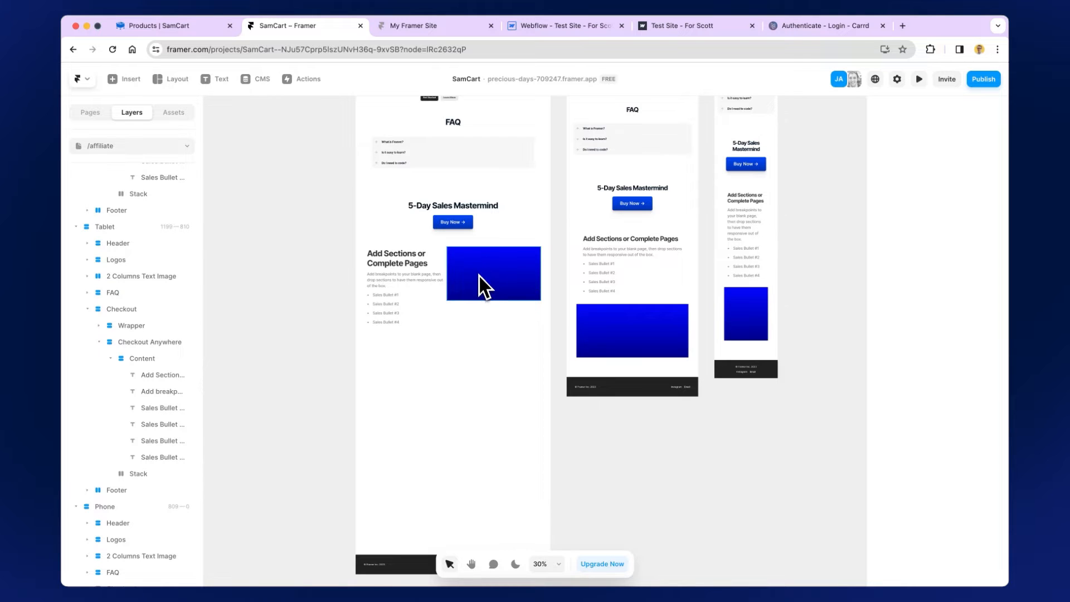
{"action": "scroll", "coordinate": [479, 277], "scroll_direction": "up", "scroll_amount": 5}
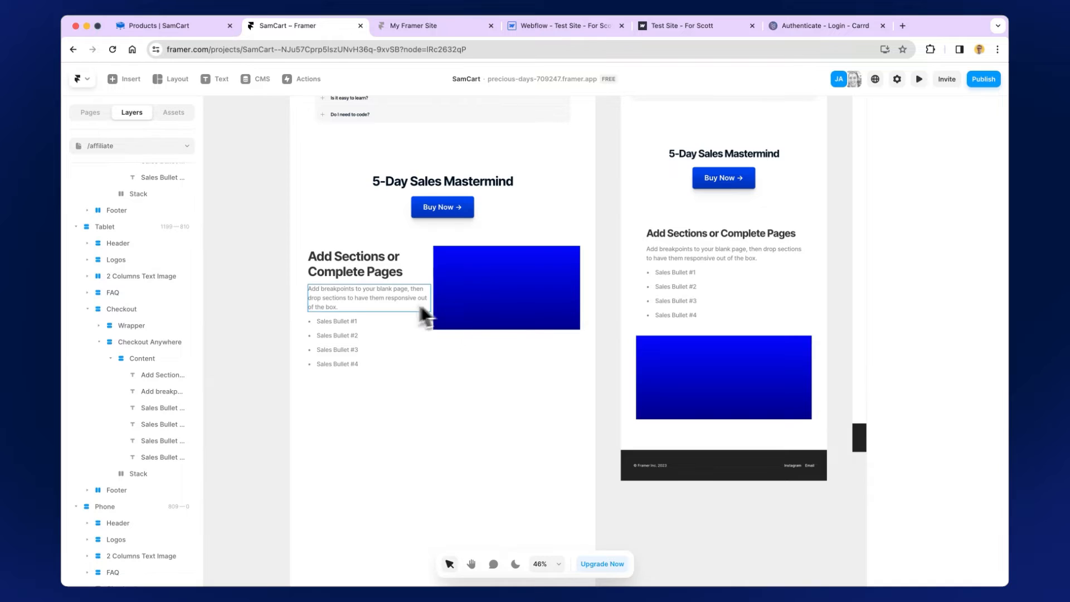
{"action": "left_click", "coordinate": [454, 287]}
{"action": "scroll", "coordinate": [468, 343], "scroll_direction": "up", "scroll_amount": 1}
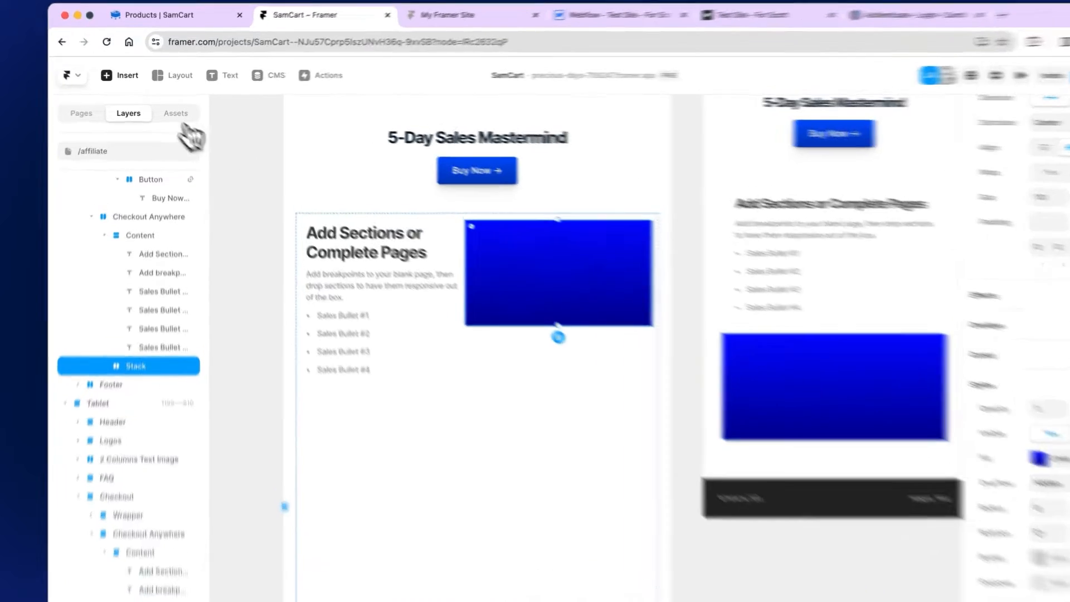
Find the Embed element, insert it and place it inside the blue stack of the desktop Checkout Anywhere section.
{"action": "left_click", "coordinate": [127, 79]}
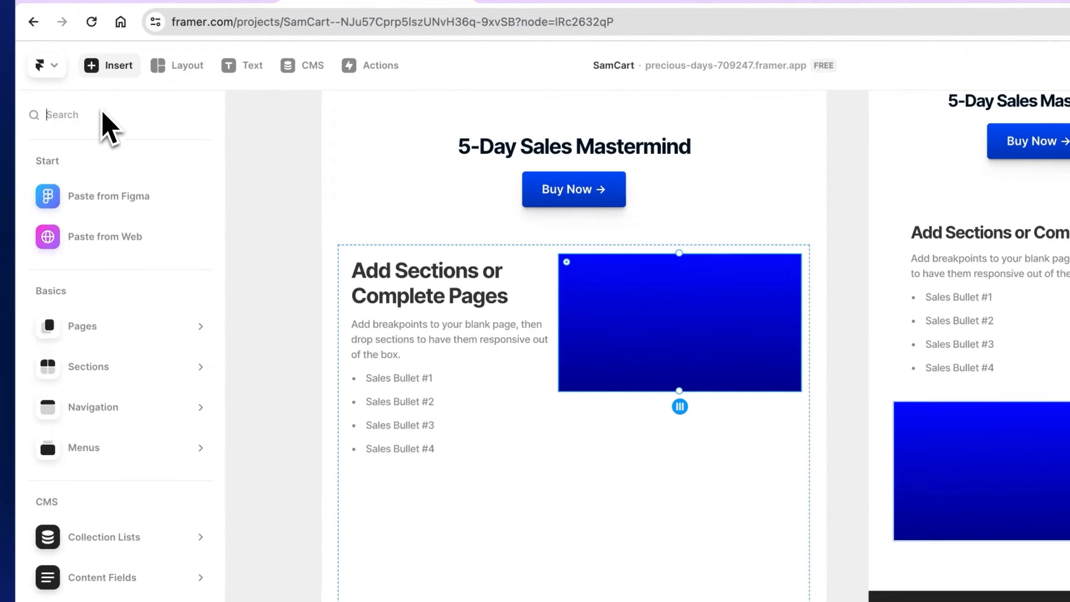
{"action": "type", "text": "embe"}
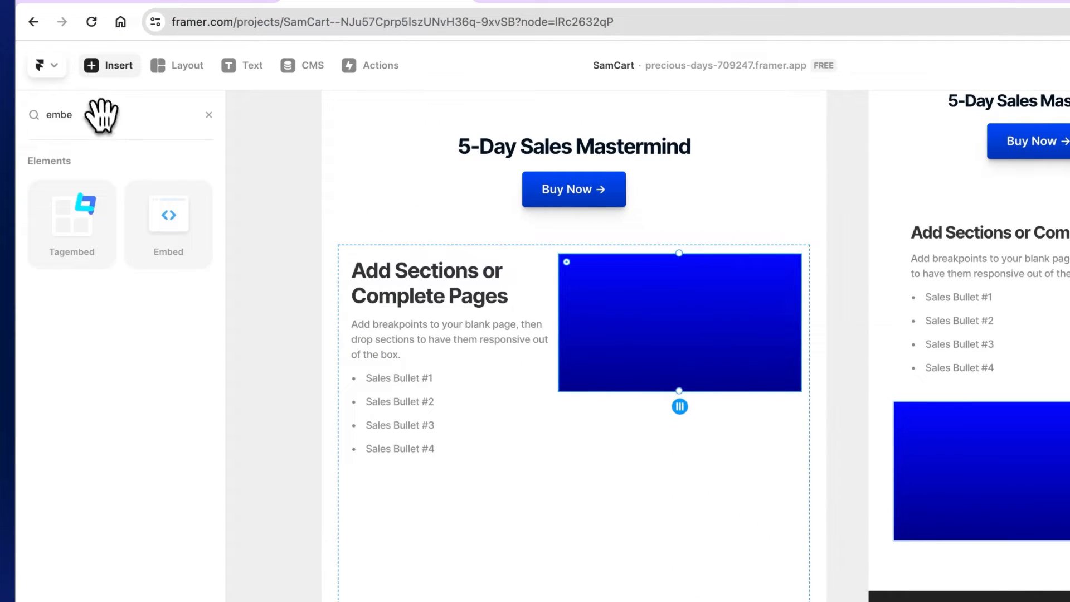
{"action": "left_click", "coordinate": [141, 220]}
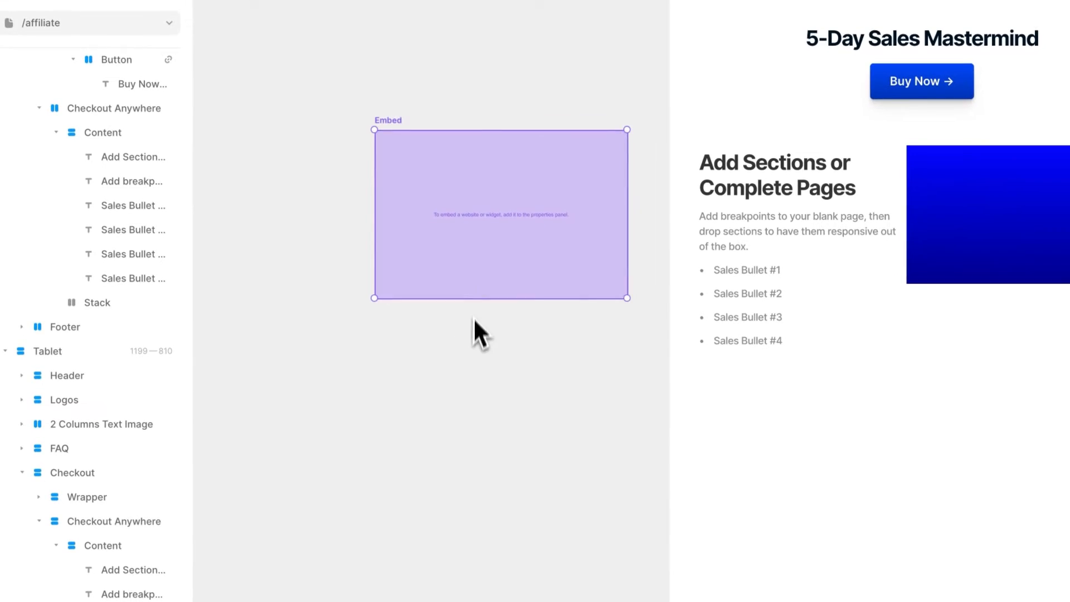
{"action": "left_click_drag", "start_coordinate": [486, 219], "coordinate": [1051, 221]}
{"action": "left_click_drag", "start_coordinate": [942, 241], "coordinate": [902, 236]}
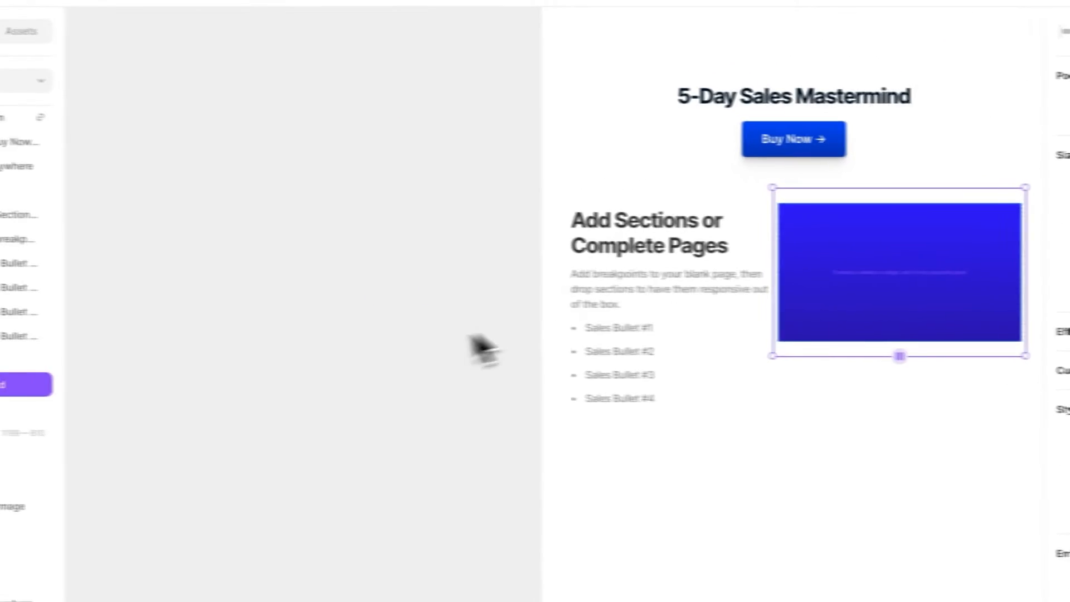
Set the embed's URL to the copied 5-Day Sales Mastermind checkout page address.
{"action": "scroll", "coordinate": [305, 364], "scroll_direction": "right", "scroll_amount": 4}
{"action": "scroll", "coordinate": [306, 364], "scroll_direction": "down", "scroll_amount": 2}
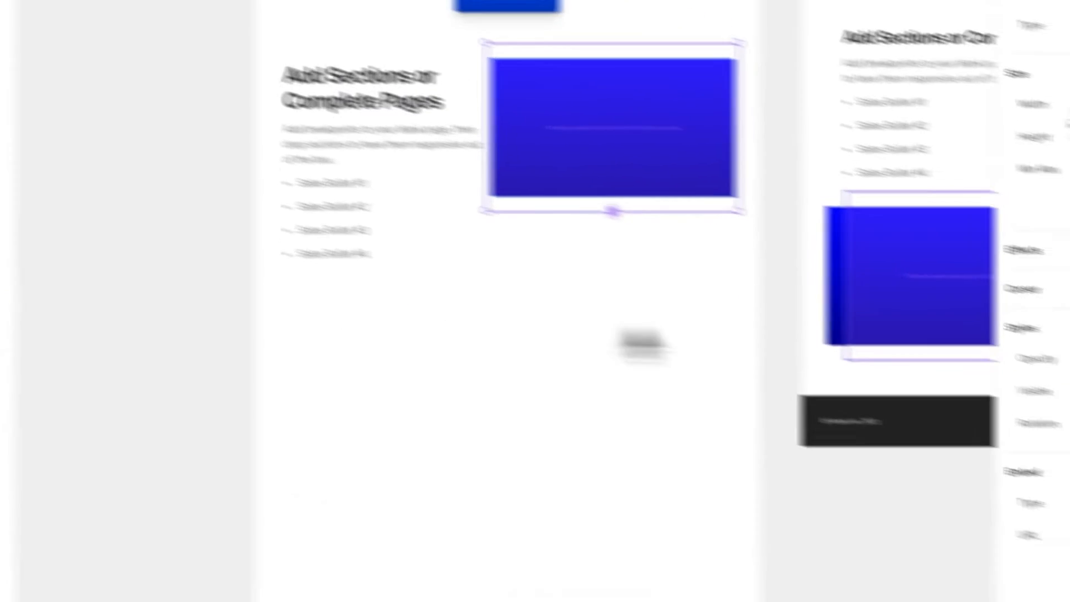
{"action": "scroll", "coordinate": [931, 451], "scroll_direction": "down", "scroll_amount": 2}
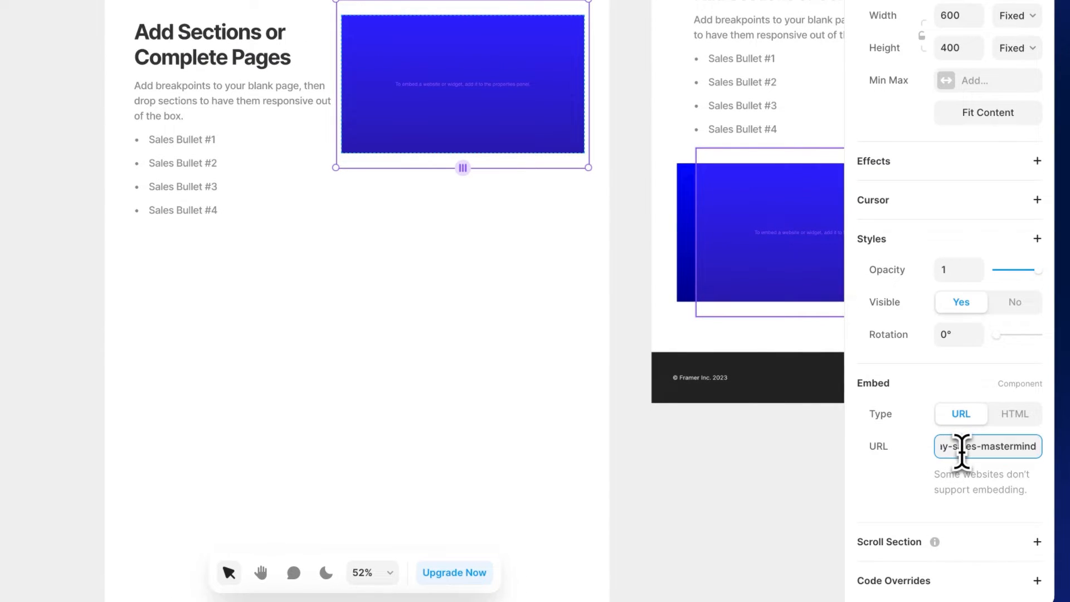
{"action": "key", "text": "Return"}
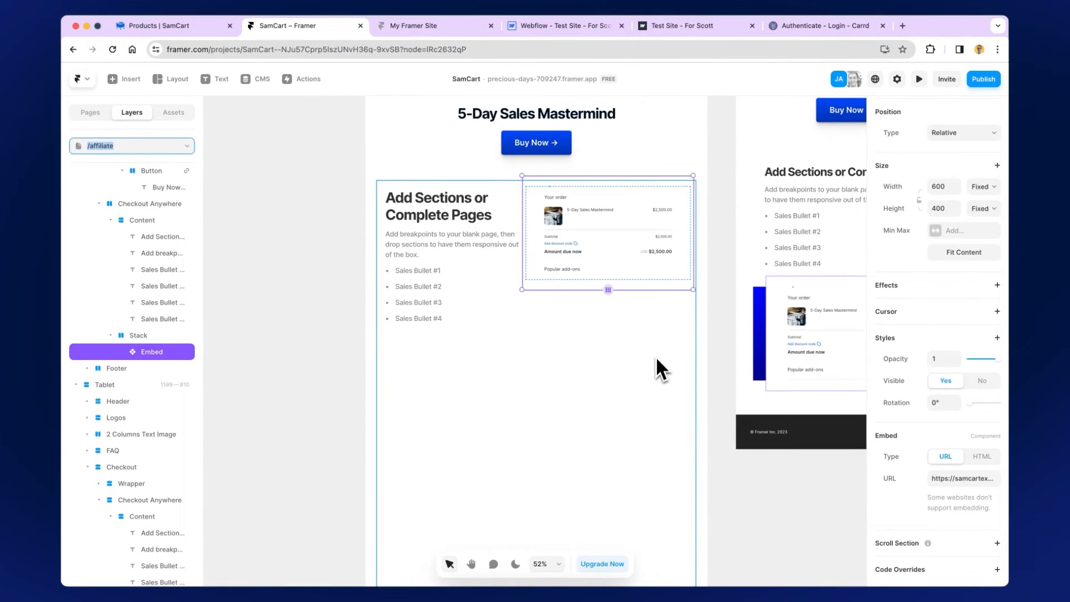
Set the embed's width to Fill and its height to Relative at 100.
{"action": "scroll", "coordinate": [691, 337], "scroll_direction": "right", "scroll_amount": 4}
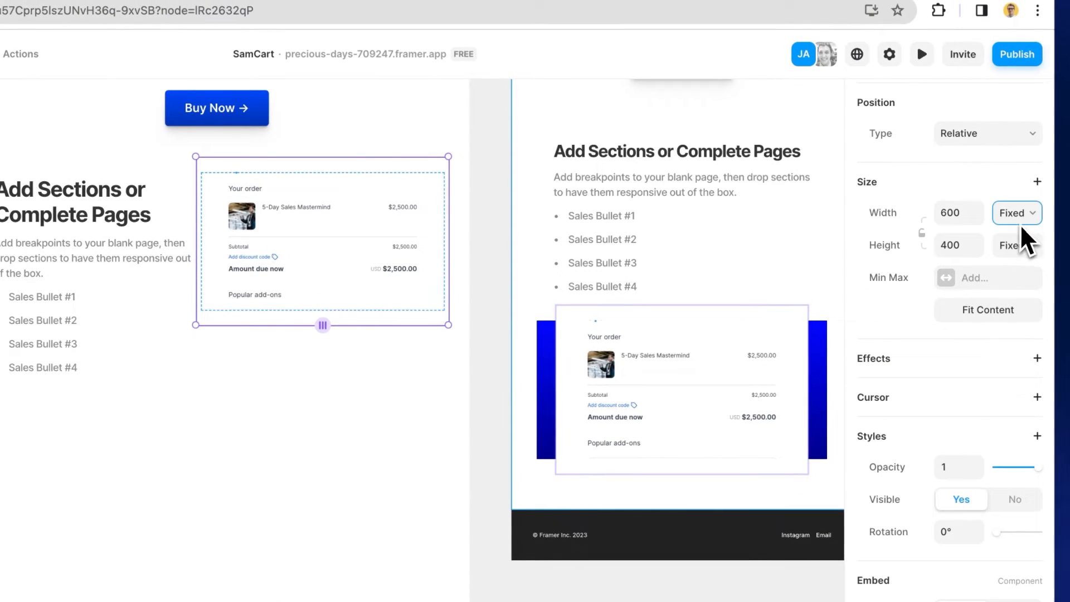
{"action": "left_click", "coordinate": [1021, 223]}
{"action": "left_click", "coordinate": [1014, 249]}
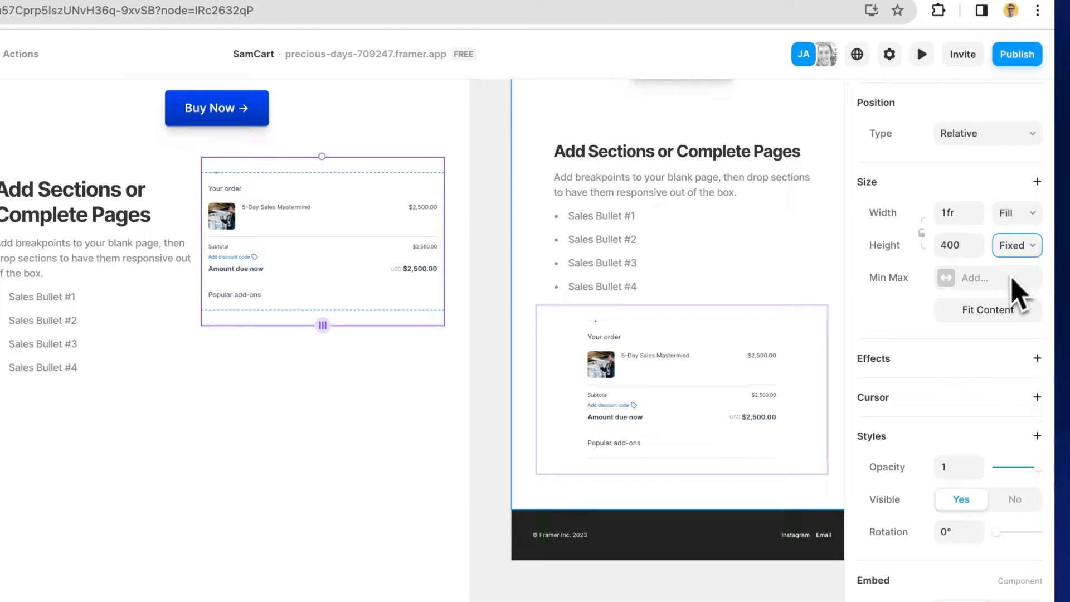
{"action": "left_click", "coordinate": [1009, 293]}
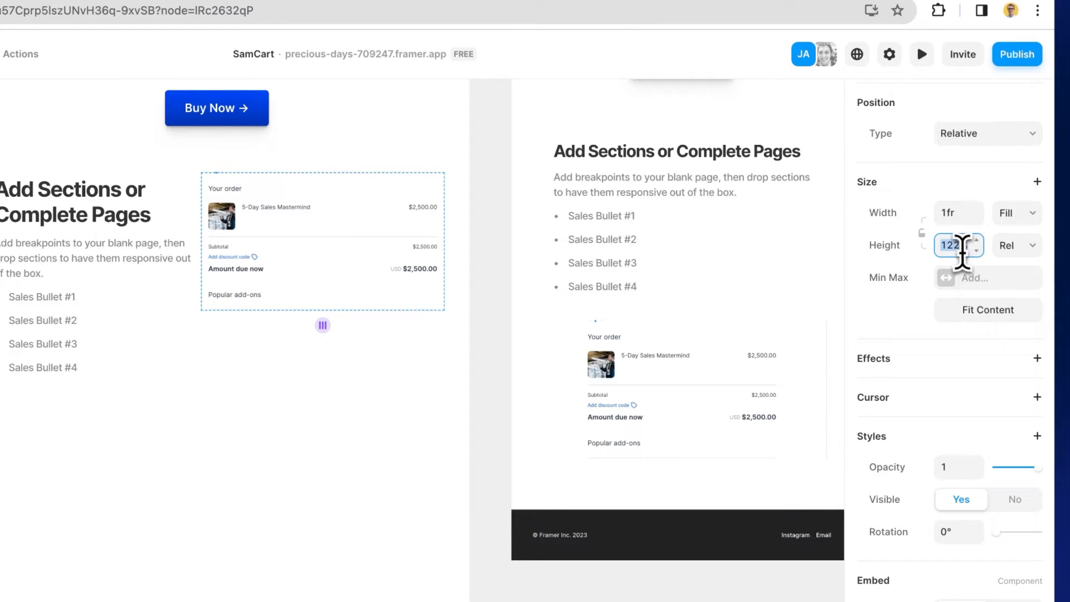
{"action": "left_click", "coordinate": [961, 251]}
{"action": "type", "text": "100"}
{"action": "key", "text": "Return"}
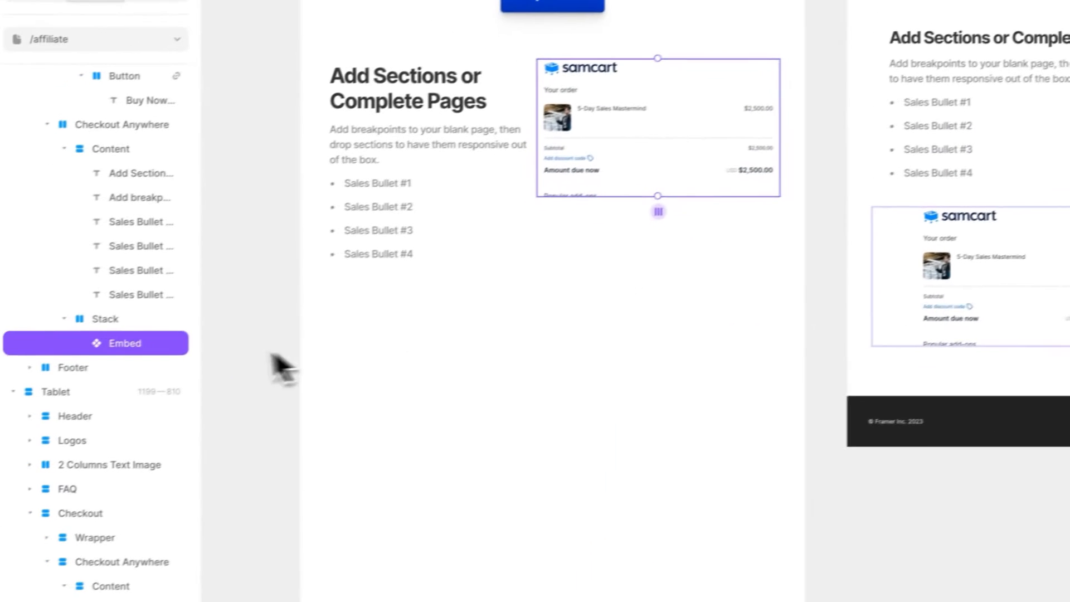
Select the stack holding the embed and stretch it downward until the checkout form fits down to the pay button.
{"action": "left_click", "coordinate": [113, 324]}
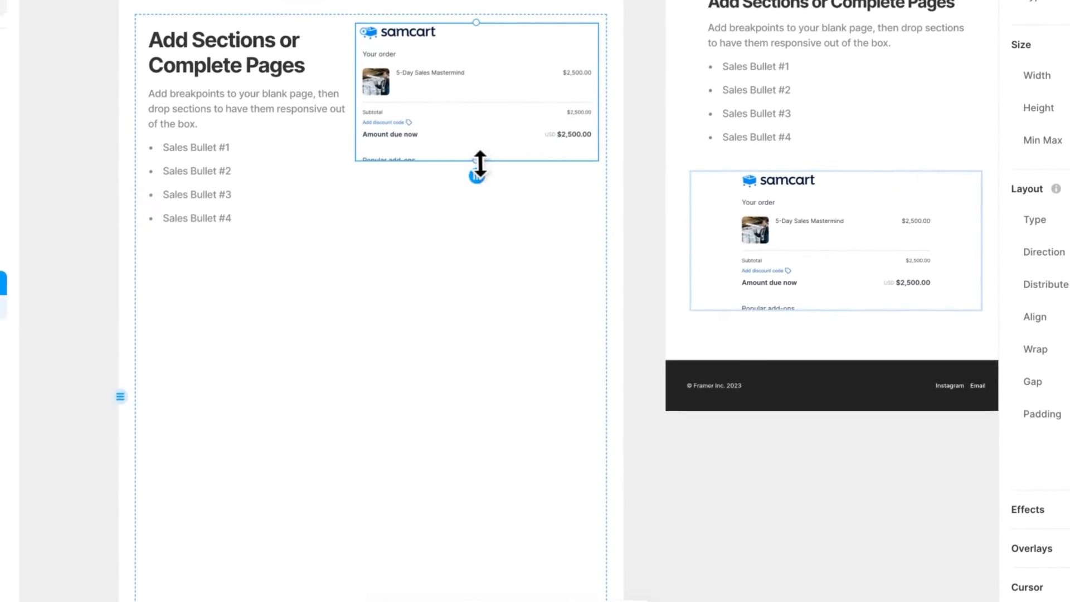
{"action": "left_click_drag", "start_coordinate": [322, 283], "coordinate": [331, 601]}
{"action": "left_click_drag", "start_coordinate": [490, 520], "coordinate": [488, 548]}
{"action": "scroll", "coordinate": [489, 549], "scroll_direction": "down", "scroll_amount": 3}
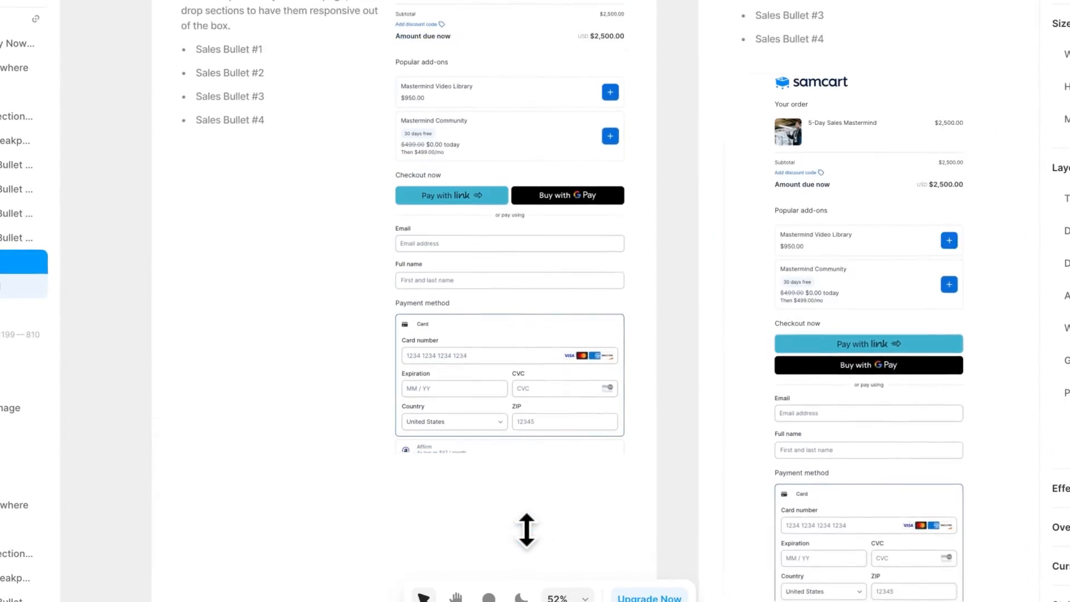
{"action": "scroll", "coordinate": [489, 550], "scroll_direction": "down", "scroll_amount": 1}
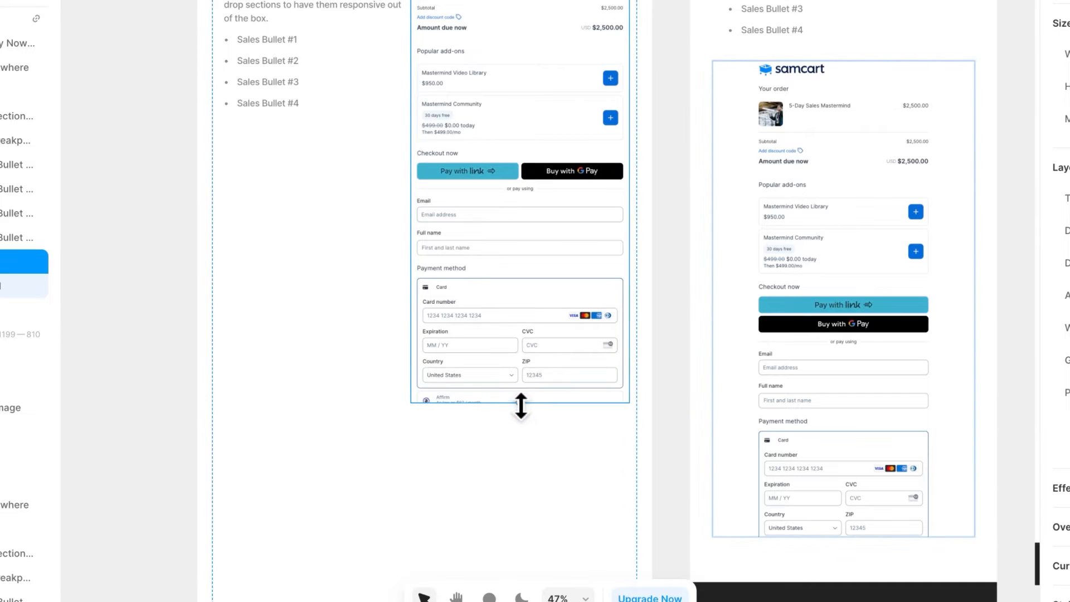
{"action": "left_click_drag", "start_coordinate": [519, 402], "coordinate": [519, 480]}
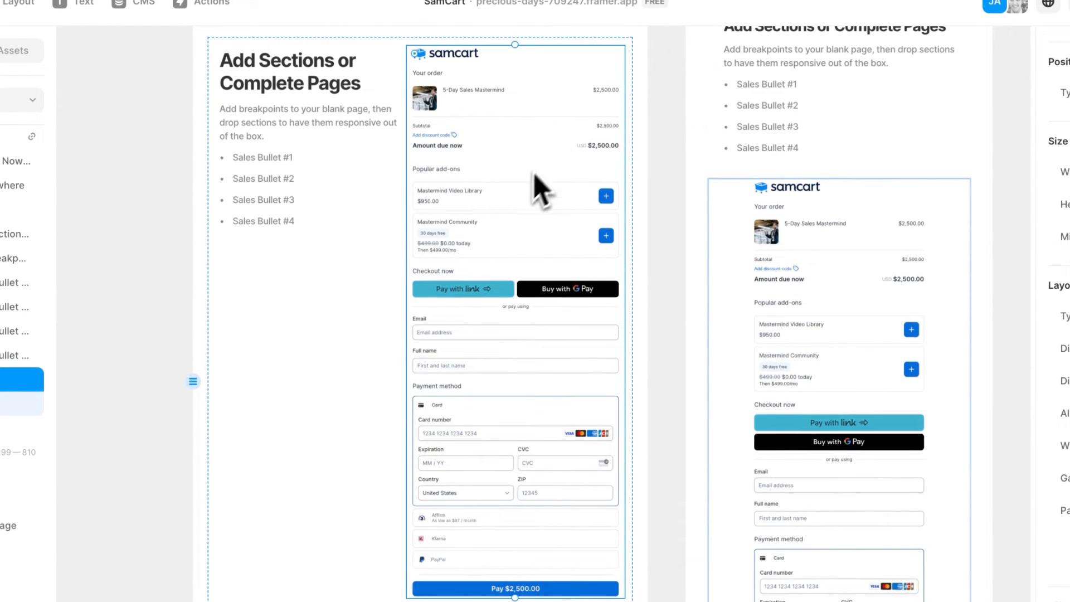
Extend the embed's stack to a height of about 1647 and change its height mode to Fit.
{"action": "scroll", "coordinate": [533, 174], "scroll_direction": "down", "scroll_amount": 4}
{"action": "left_click_drag", "start_coordinate": [525, 388], "coordinate": [534, 432]}
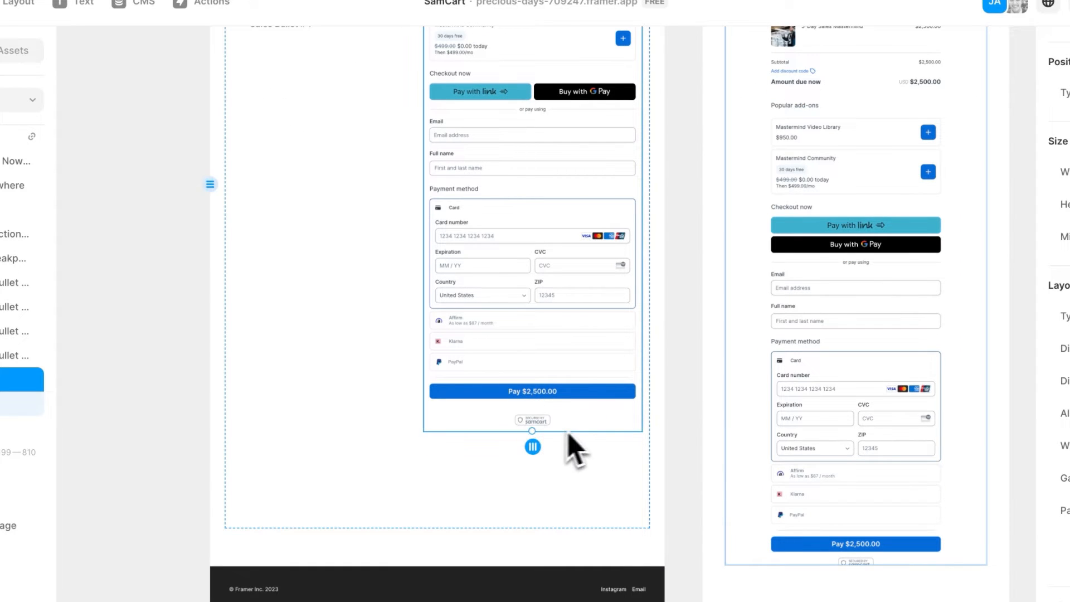
{"action": "scroll", "coordinate": [589, 437], "scroll_direction": "up", "scroll_amount": 2}
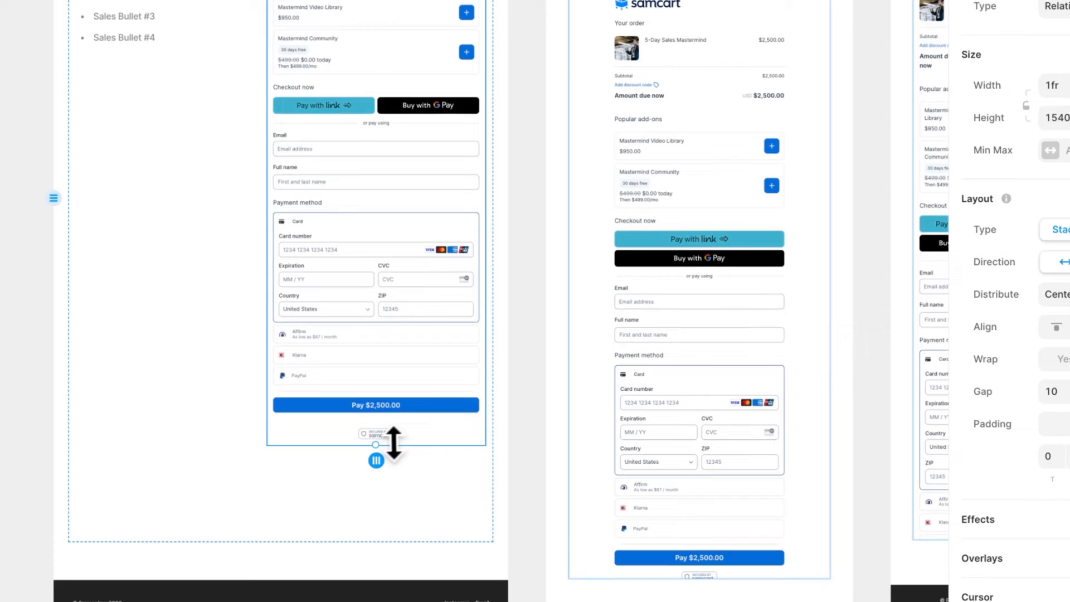
{"action": "left_click_drag", "start_coordinate": [393, 443], "coordinate": [373, 478]}
{"action": "scroll", "coordinate": [420, 413], "scroll_direction": "down", "scroll_amount": 3}
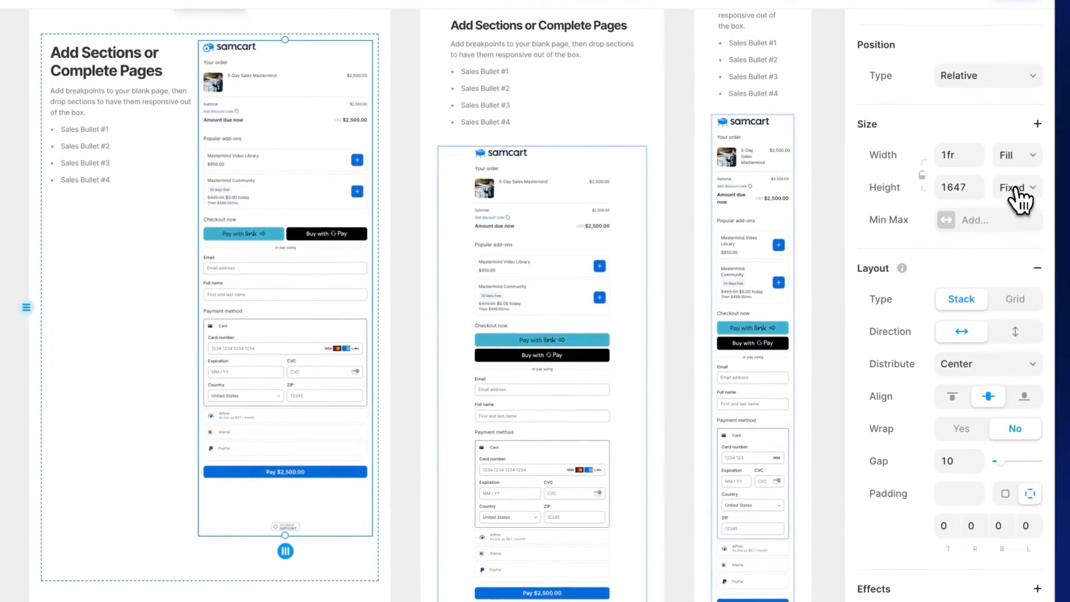
{"action": "left_click", "coordinate": [1013, 241]}
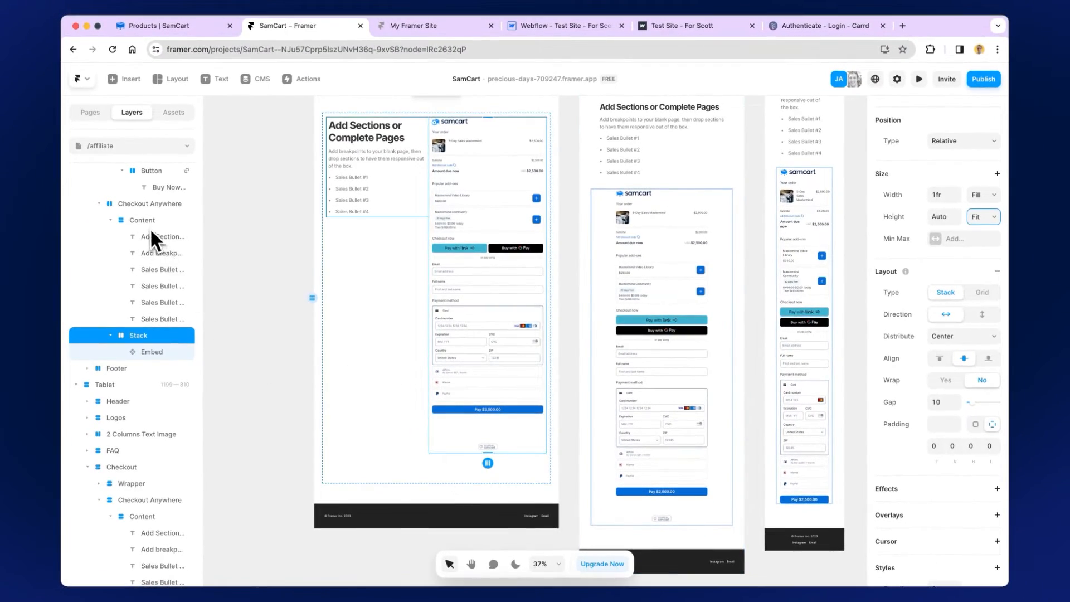
Select the desktop Checkout Anywhere section and set its padding to 30.
{"action": "left_click", "coordinate": [384, 249]}
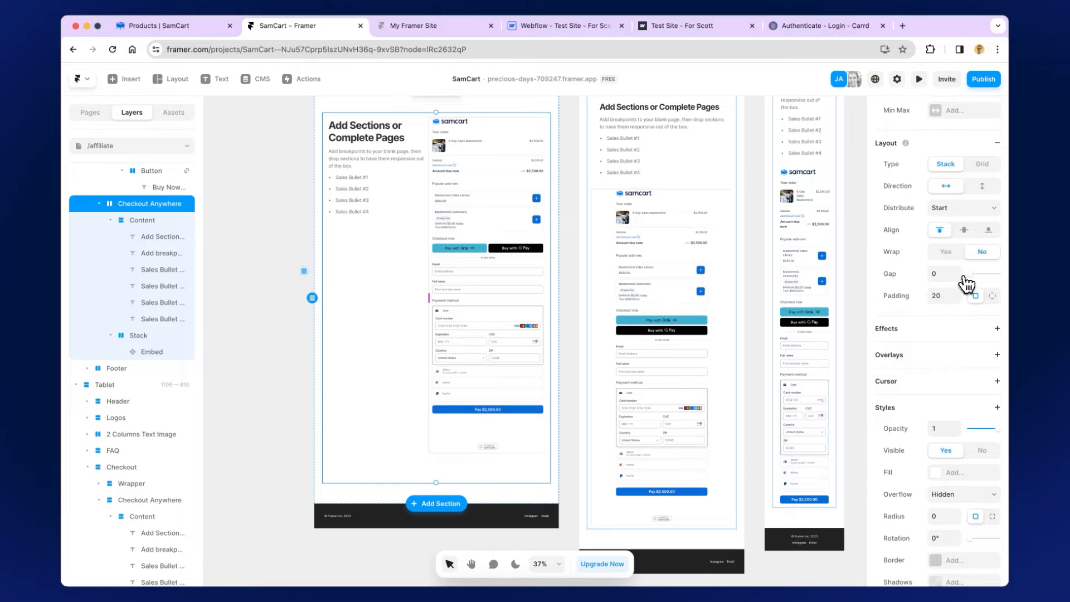
{"action": "mouse_move", "coordinate": [967, 284]}
{"action": "left_mouse_down"}
{"action": "mouse_move", "coordinate": [1010, 287]}
{"action": "mouse_move", "coordinate": [948, 285]}
{"action": "left_mouse_up"}
{"action": "left_click", "coordinate": [941, 293]}
{"action": "type", "text": "30"}
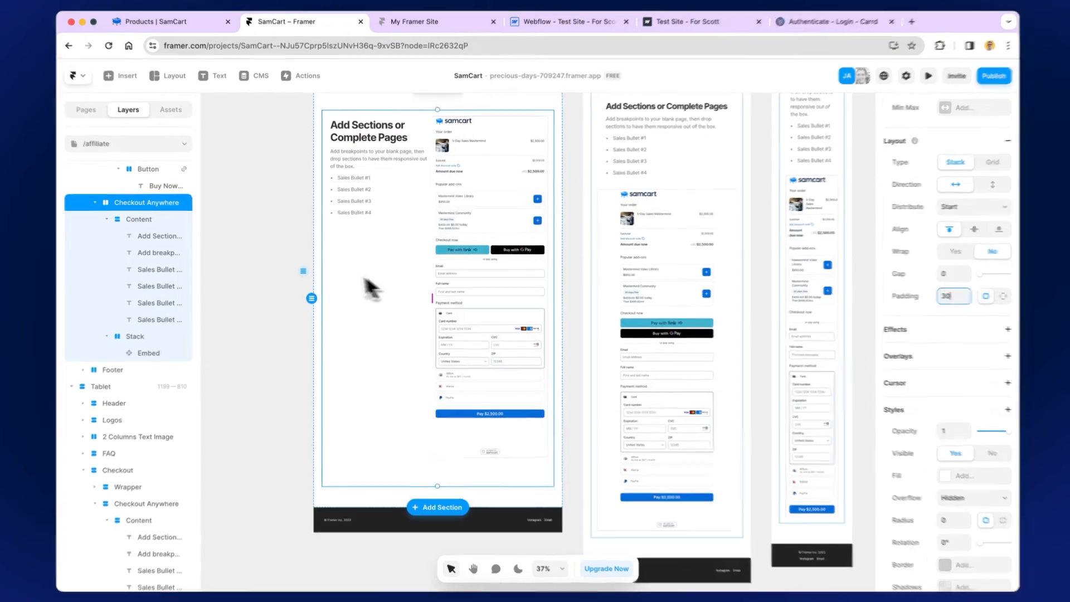
Inspect how the embedded checkout is laid out on the tablet and phone breakpoints.
{"action": "scroll", "coordinate": [655, 249], "scroll_direction": "right", "scroll_amount": 1}
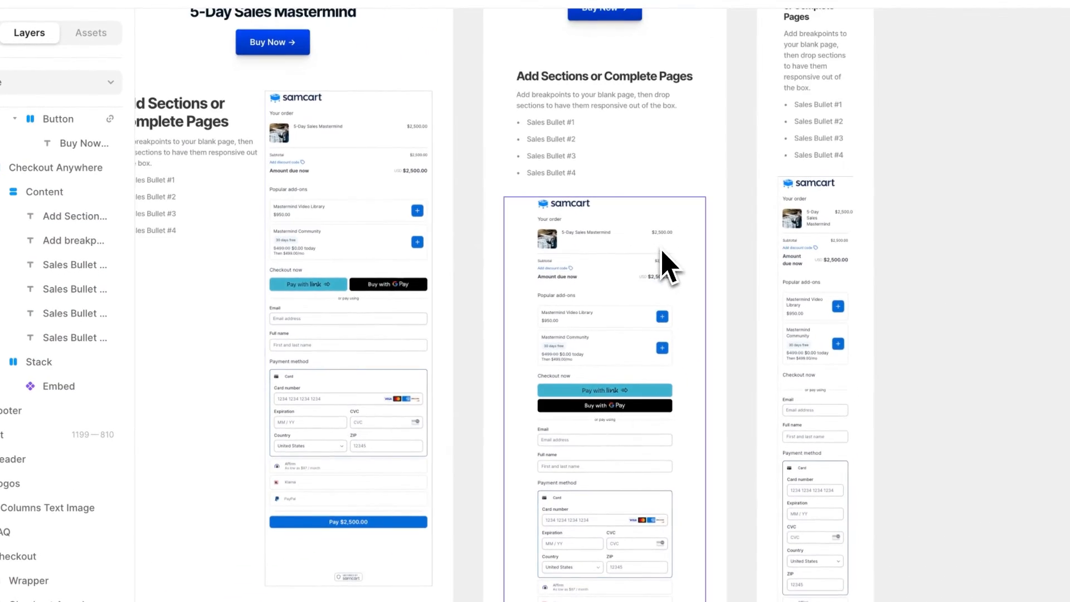
{"action": "scroll", "coordinate": [635, 349], "scroll_direction": "up", "scroll_amount": 3}
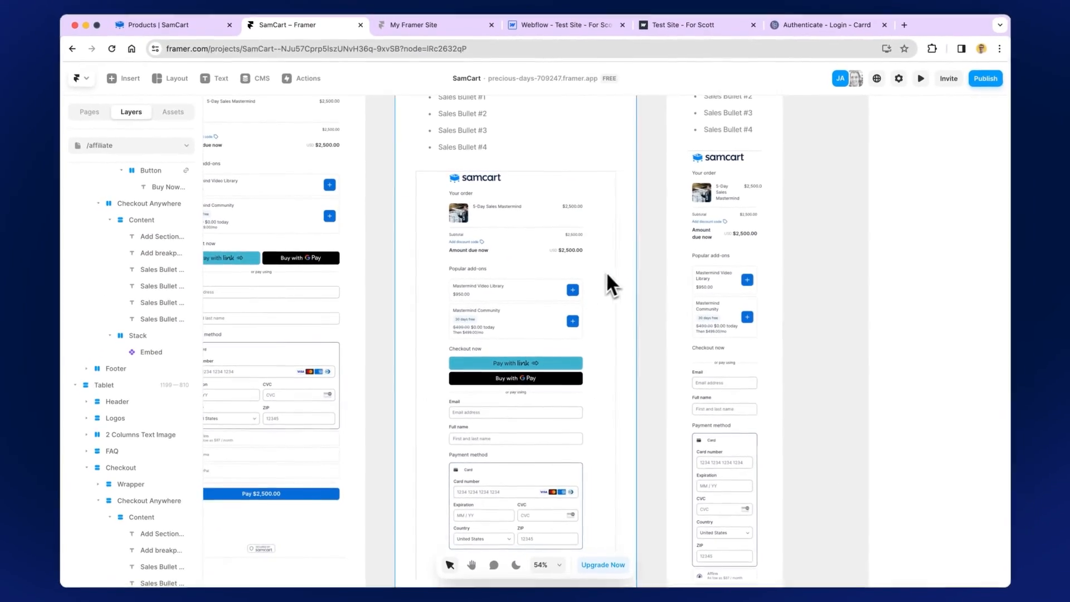
{"action": "scroll", "coordinate": [633, 266], "scroll_direction": "right", "scroll_amount": 2}
{"action": "scroll", "coordinate": [633, 265], "scroll_direction": "up", "scroll_amount": 1}
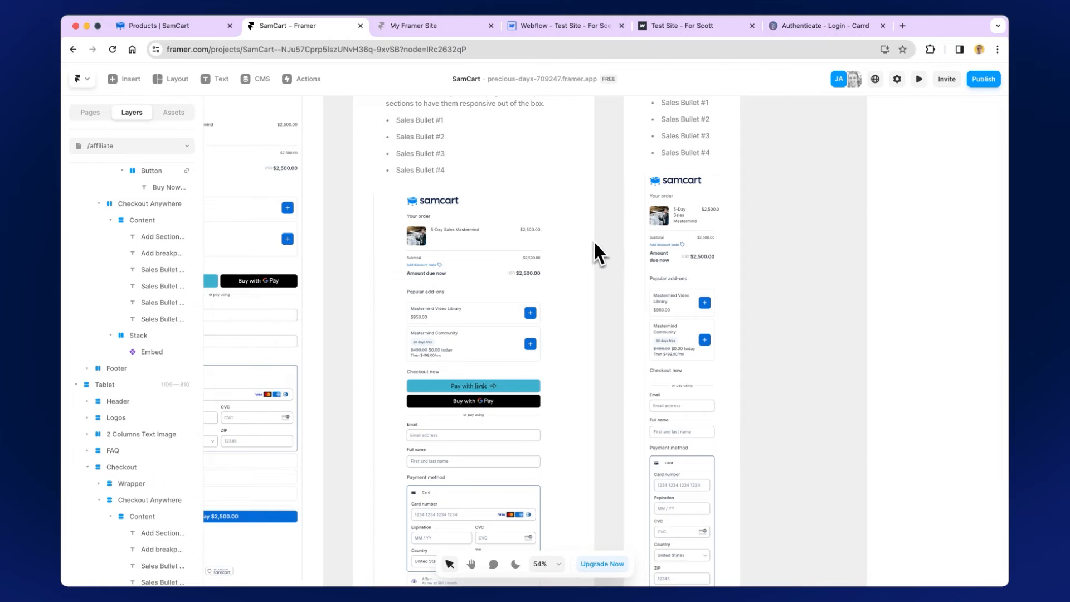
Set both the gap and the padding of the phone breakpoint's Checkout Anywhere section to 0.
{"action": "scroll", "coordinate": [605, 256], "scroll_direction": "up", "scroll_amount": 3}
{"action": "scroll", "coordinate": [604, 256], "scroll_direction": "down", "scroll_amount": 2}
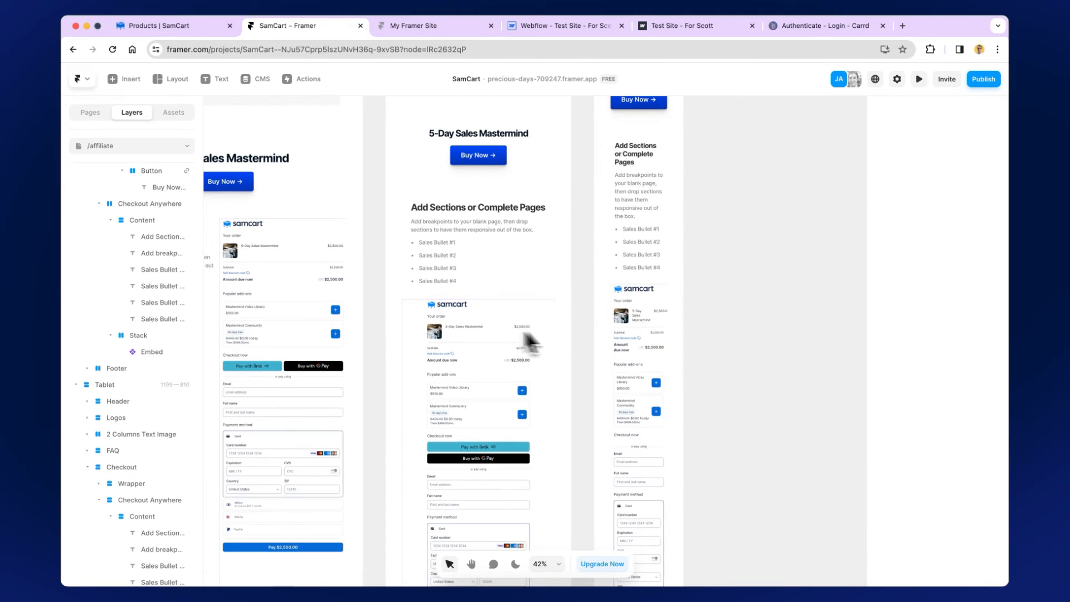
{"action": "left_click", "coordinate": [659, 351]}
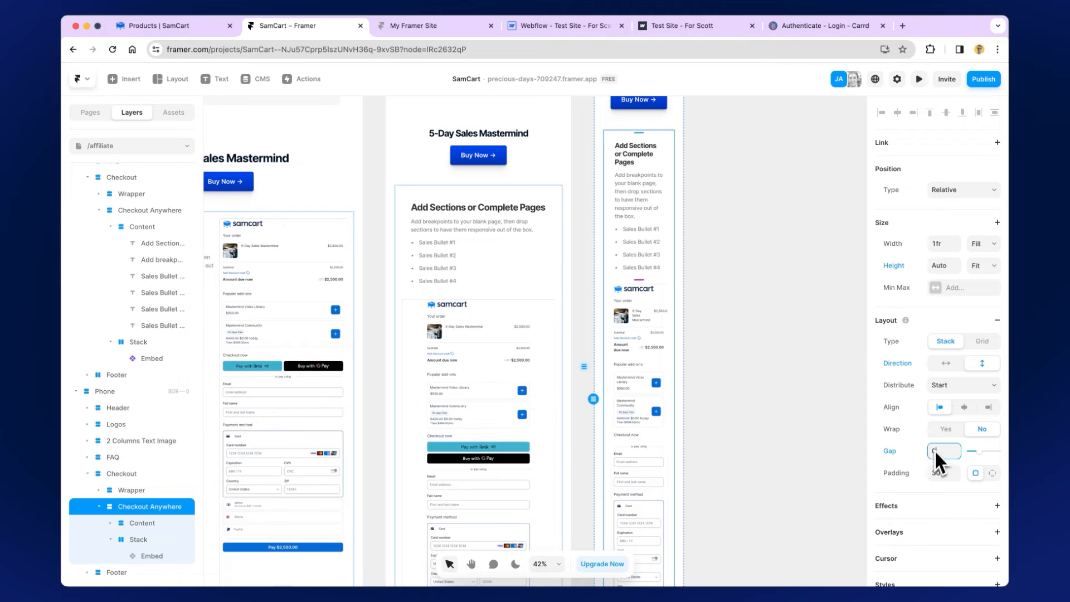
{"action": "left_click", "coordinate": [942, 475]}
{"action": "type", "text": "0"}
{"action": "left_click", "coordinate": [829, 382]}
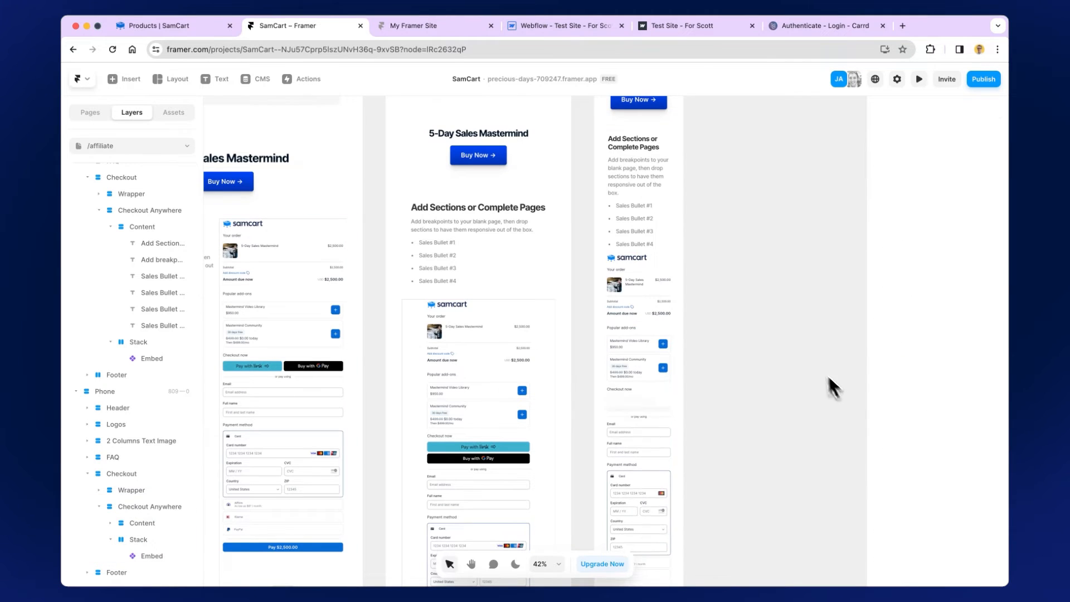
Increase the gap of the phone breakpoint's Checkout Anywhere section to 73.
{"action": "left_click", "coordinate": [676, 253]}
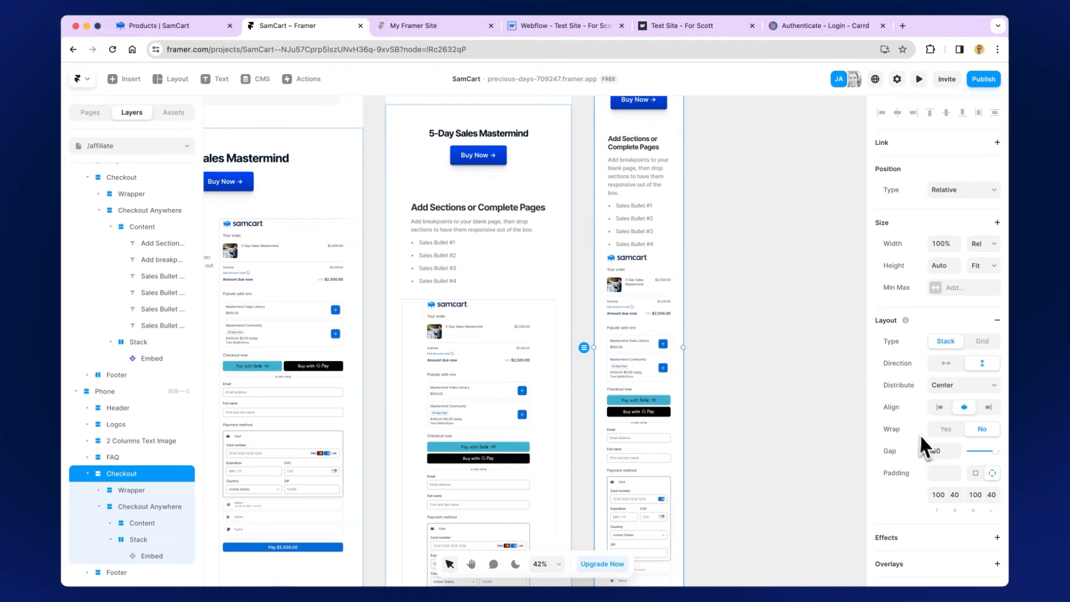
{"action": "left_click", "coordinate": [126, 506]}
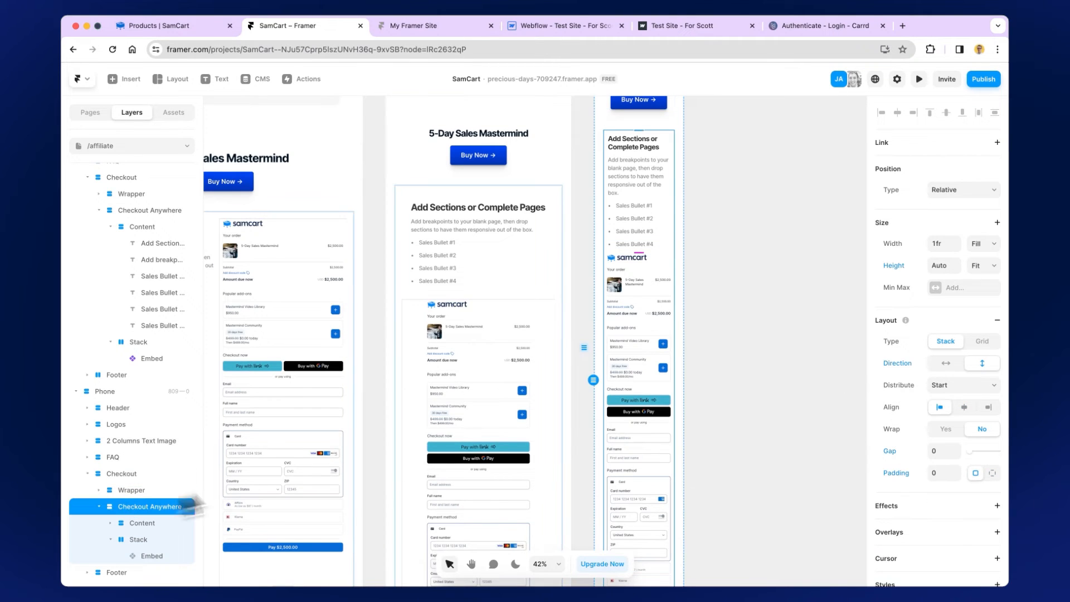
{"action": "left_click_drag", "start_coordinate": [976, 454], "coordinate": [992, 455]}
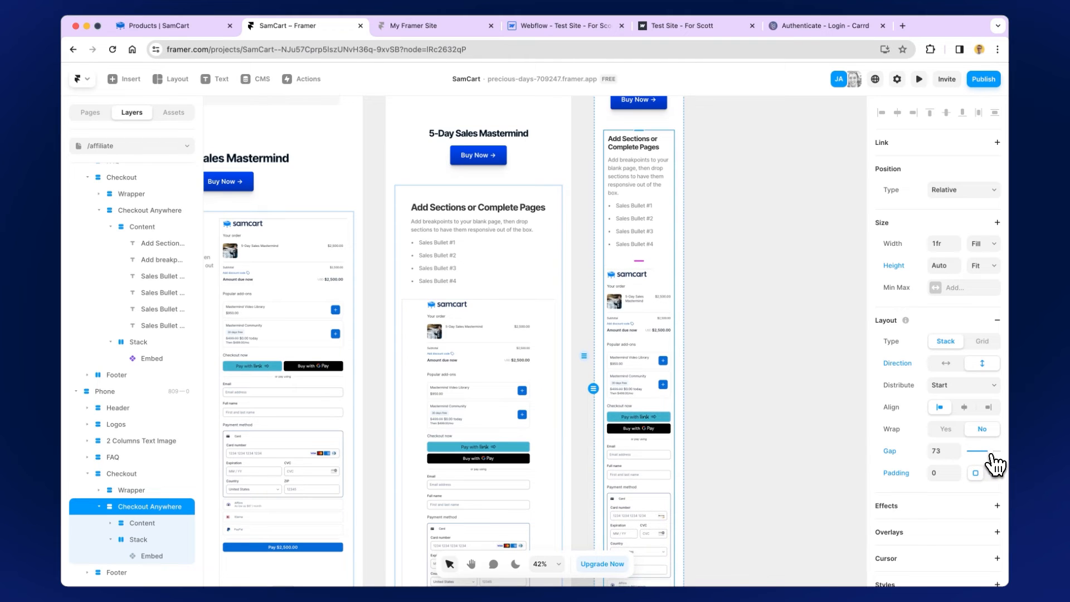
{"action": "left_click", "coordinate": [730, 306]}
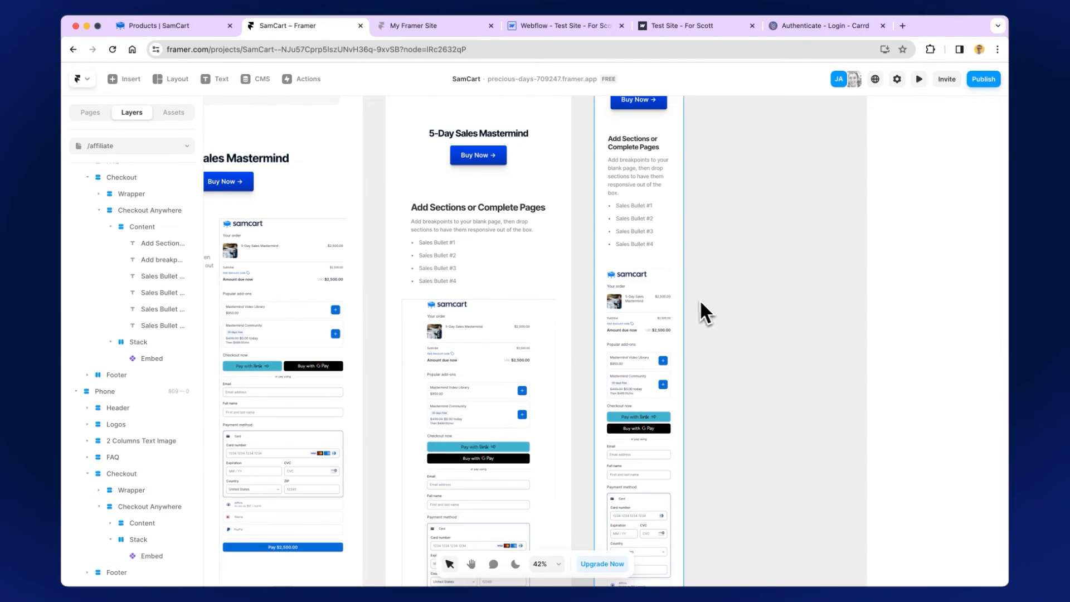
Set the padding of the phone breakpoint's outer Checkout section to 20 on all sides.
{"action": "left_click", "coordinate": [683, 302]}
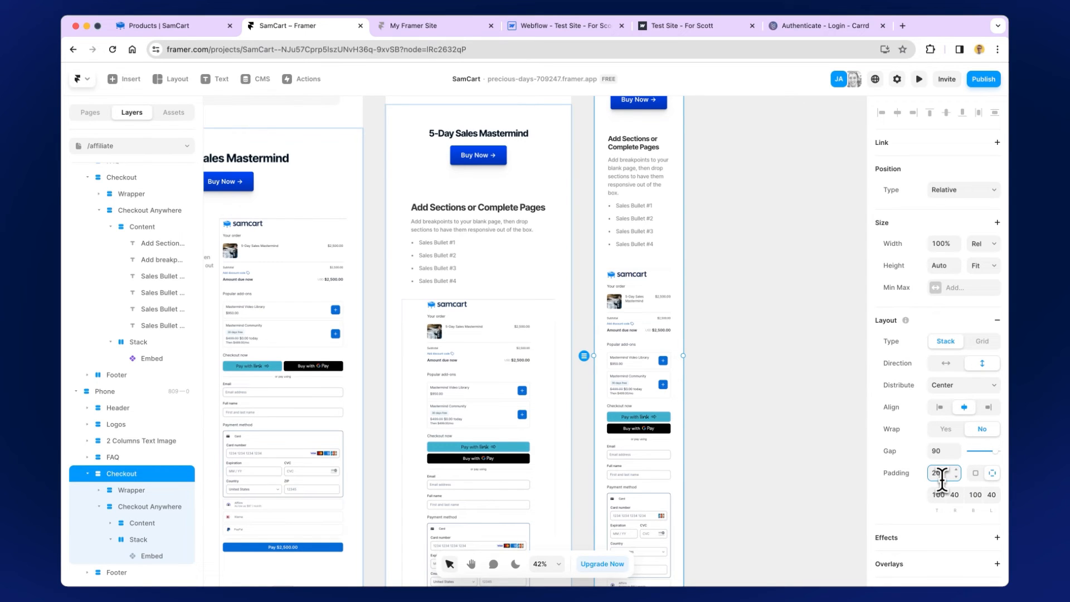
{"action": "key", "text": "Return"}
{"action": "left_click", "coordinate": [831, 390]}
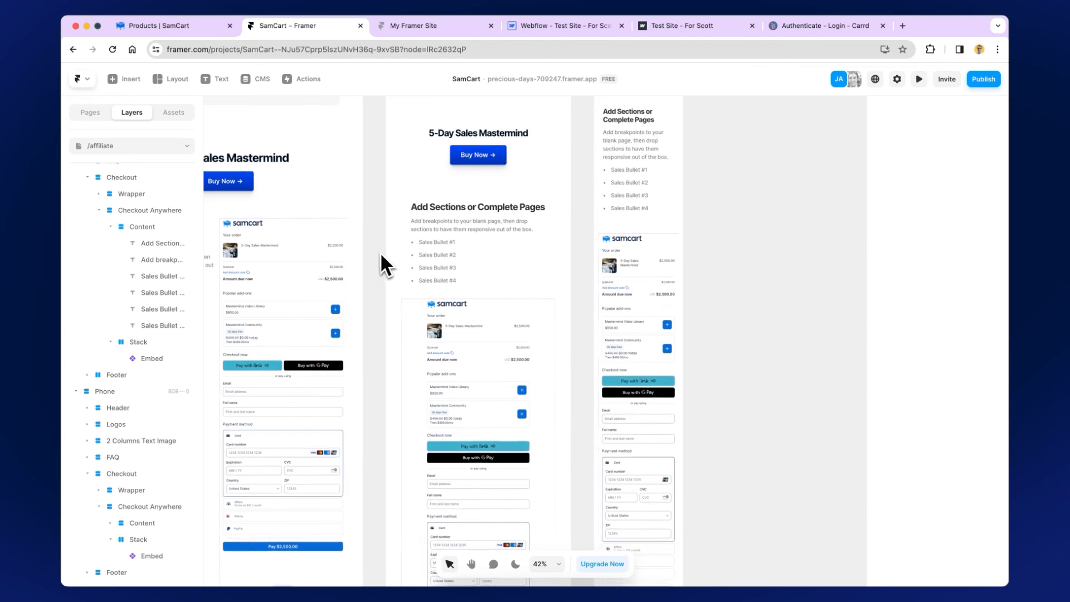
Preview the page at desktop width and check the embedded checkout from the order summary to the pay button.
{"action": "scroll", "coordinate": [376, 254], "scroll_direction": "left", "scroll_amount": 5}
{"action": "scroll", "coordinate": [375, 255], "scroll_direction": "down", "scroll_amount": 2}
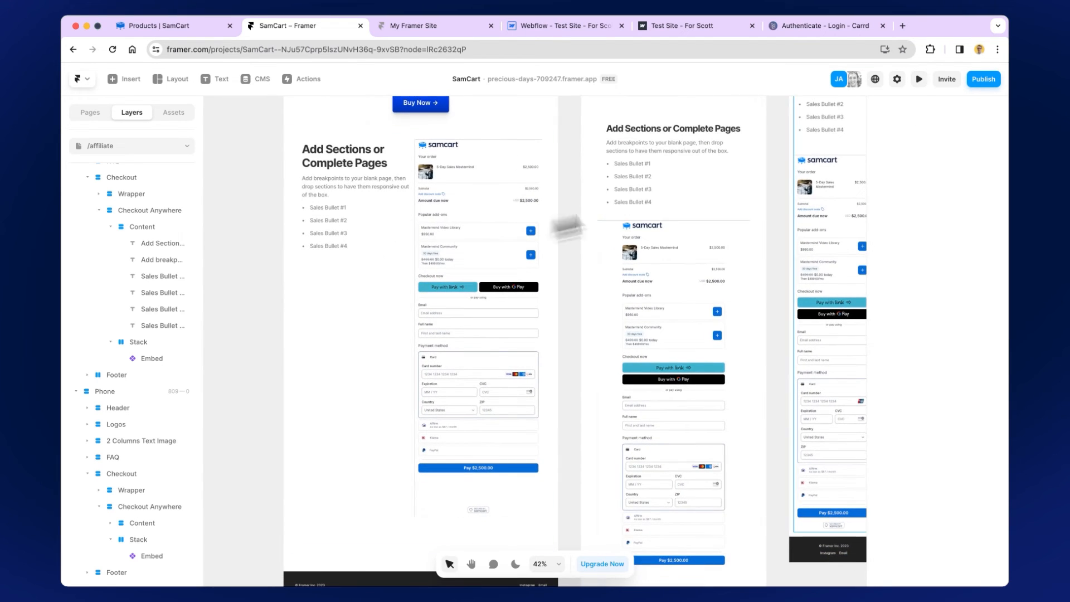
{"action": "left_click", "coordinate": [920, 79]}
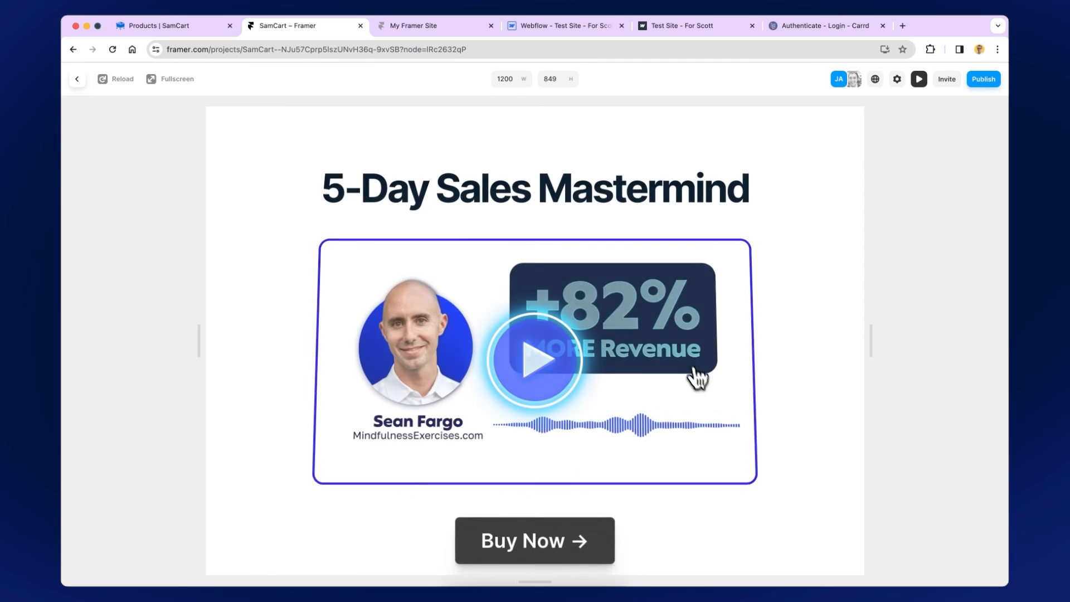
{"action": "scroll", "coordinate": [714, 398], "scroll_direction": "down", "scroll_amount": 20}
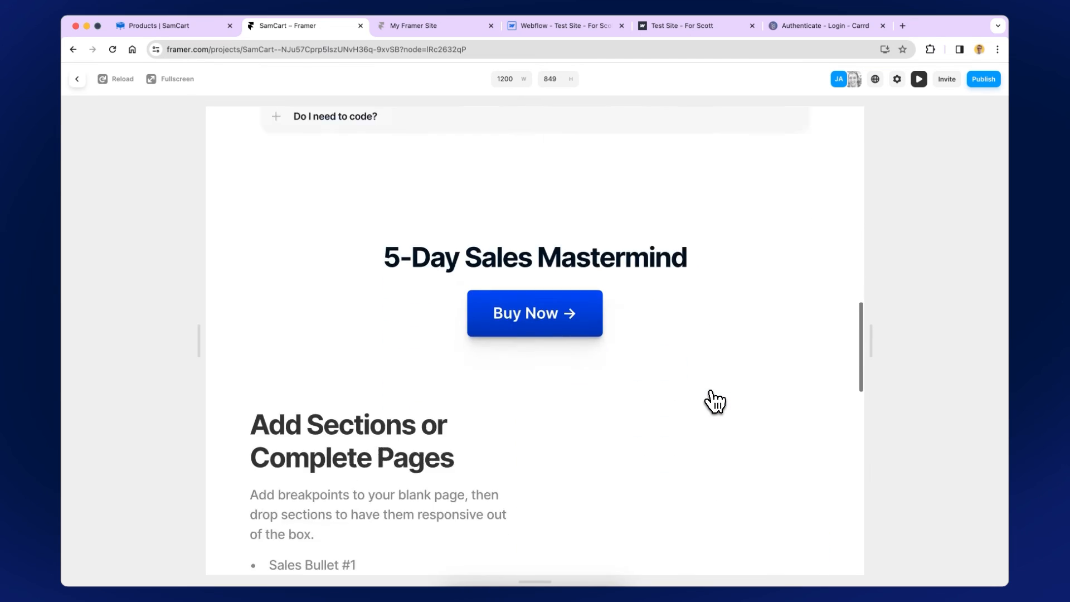
{"action": "scroll", "coordinate": [713, 399], "scroll_direction": "up", "scroll_amount": 3}
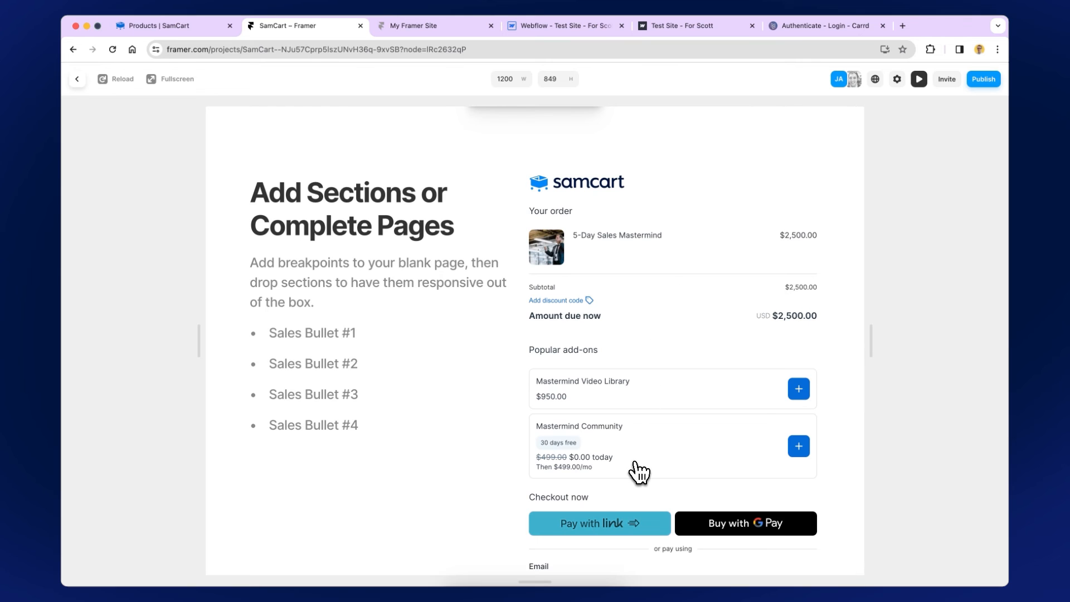
{"action": "scroll", "coordinate": [638, 472], "scroll_direction": "down", "scroll_amount": 10}
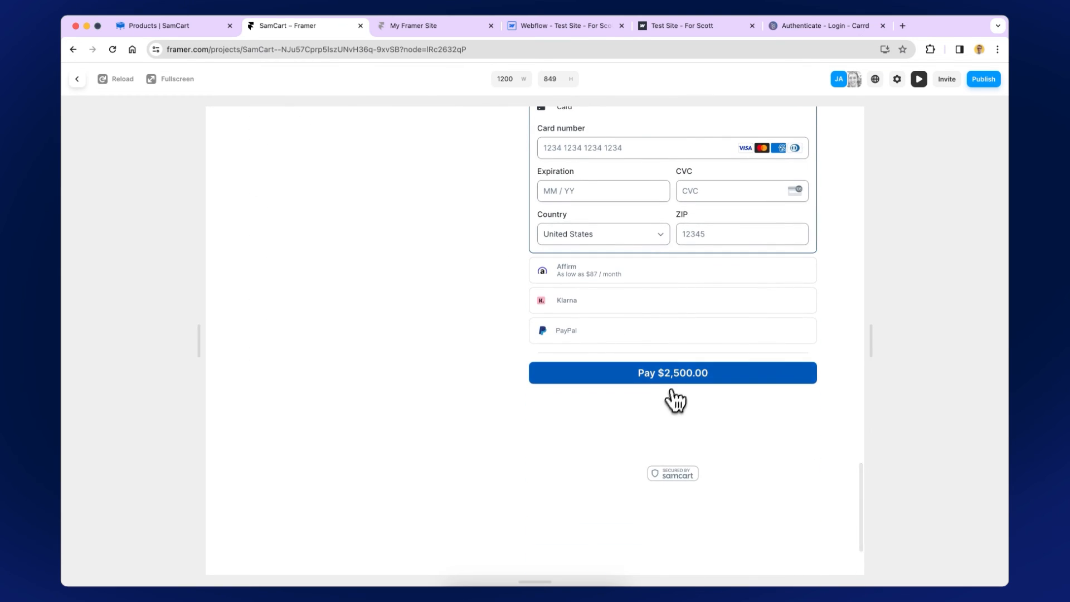
Narrow the preview to a phone width of 392, check the checkout down to the footer, and return to the canvas.
{"action": "scroll", "coordinate": [676, 400], "scroll_direction": "up", "scroll_amount": 10}
{"action": "left_click_drag", "start_coordinate": [848, 362], "coordinate": [652, 362]}
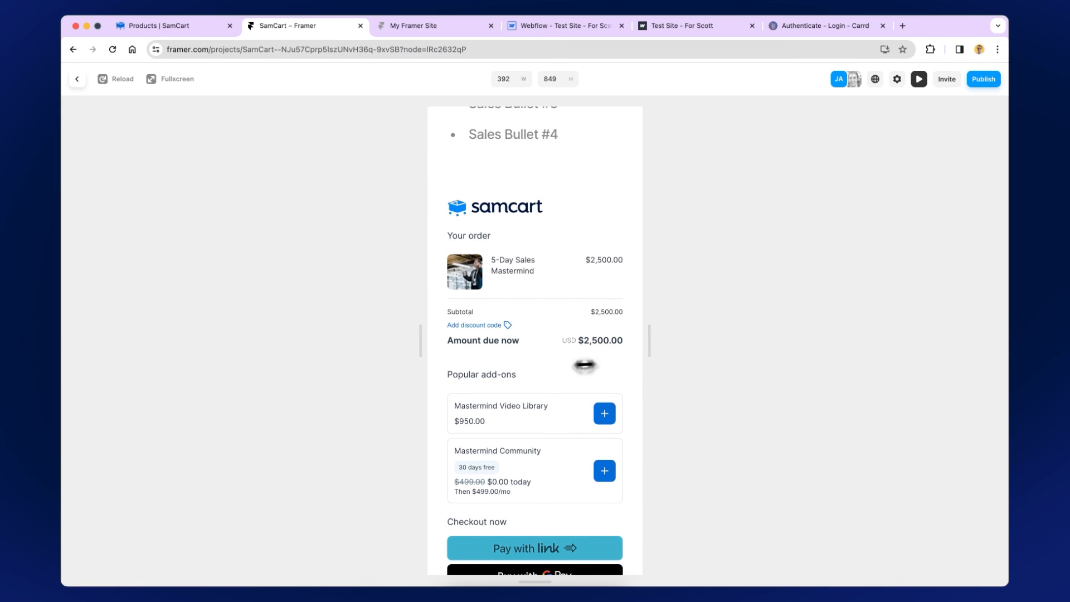
{"action": "scroll", "coordinate": [516, 334], "scroll_direction": "down", "scroll_amount": 12}
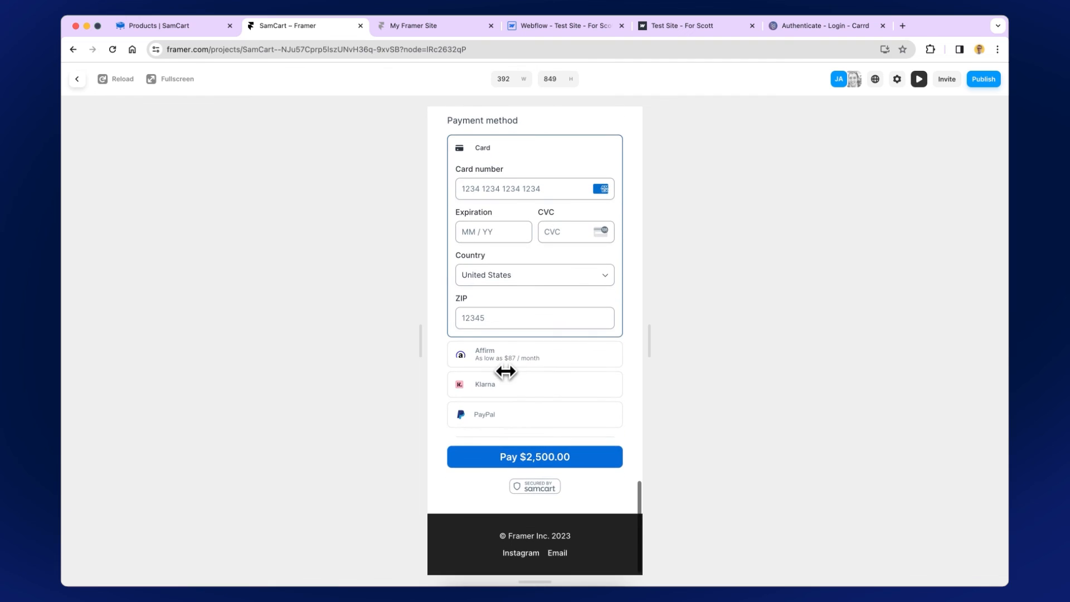
{"action": "left_click", "coordinate": [920, 79]}
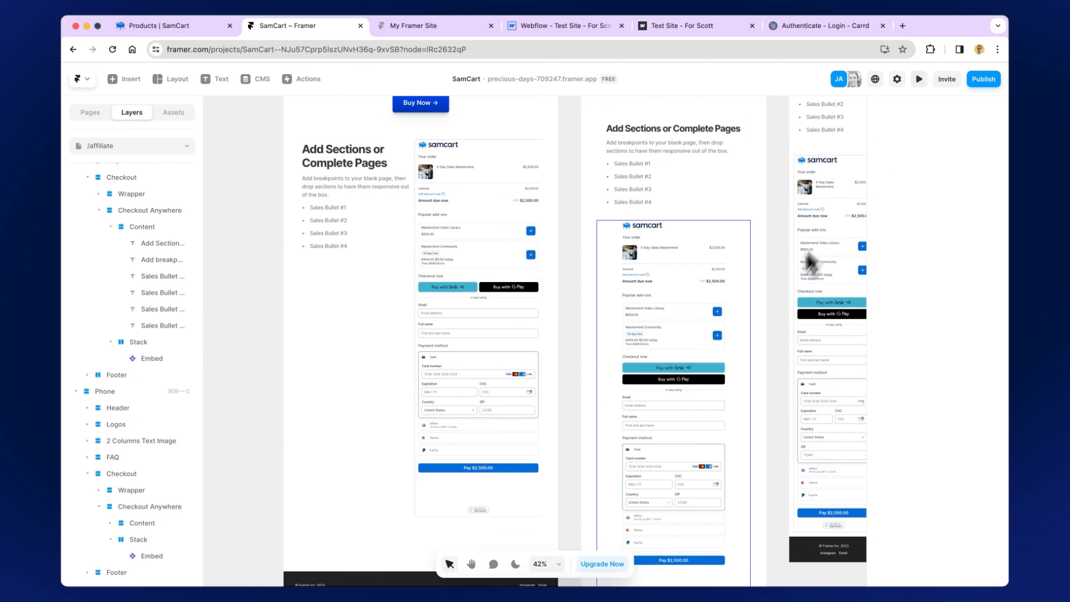
{"action": "scroll", "coordinate": [818, 354], "scroll_direction": "down", "scroll_amount": 3}
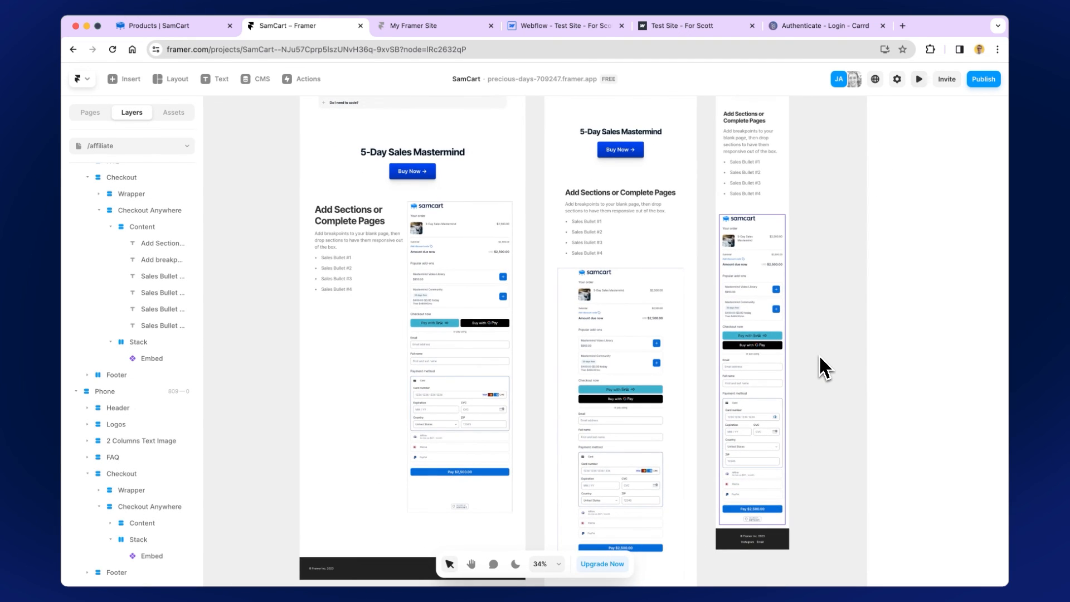